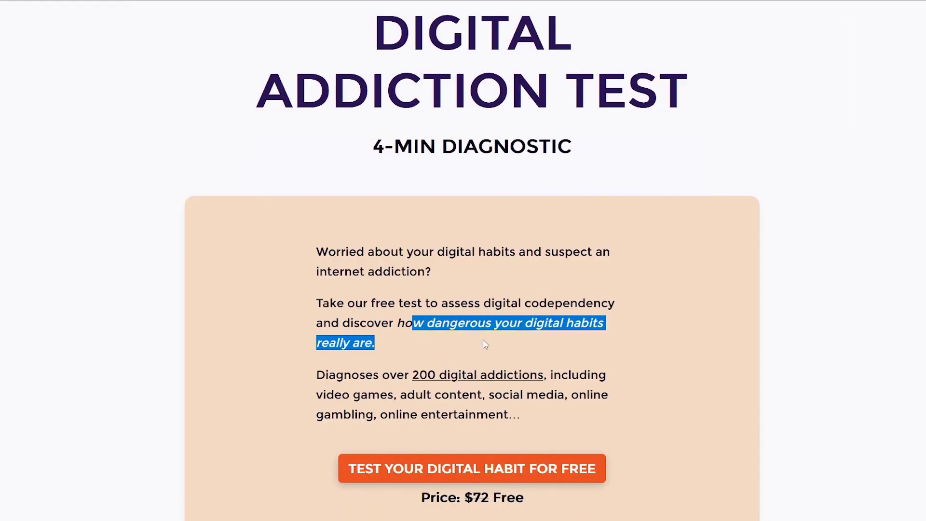
Step: Scroll down through the Digital Addiction Test landing page
{"action": "scroll", "coordinate": [483, 339], "scroll_direction": "down", "scroll_amount": 1}
{"action": "scroll", "coordinate": [507, 338], "scroll_direction": "down", "scroll_amount": 5}
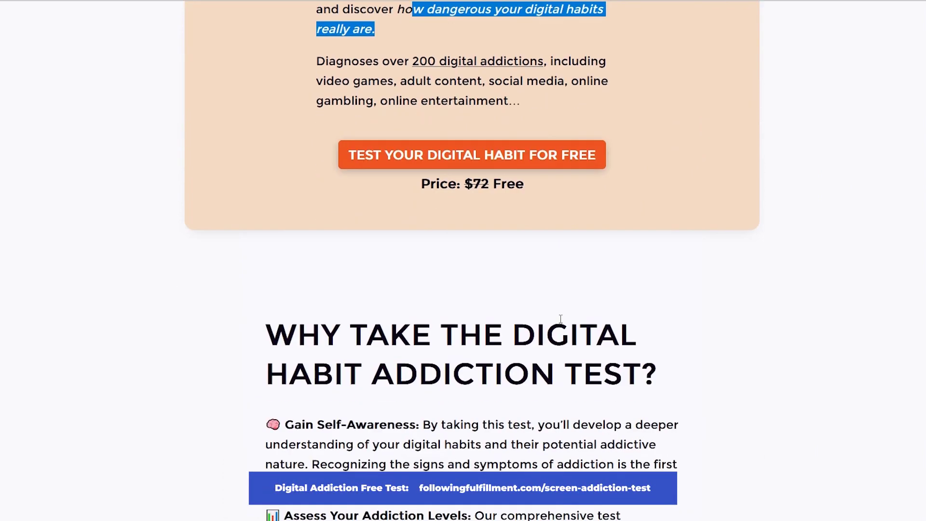
{"action": "scroll", "coordinate": [560, 319], "scroll_direction": "down", "scroll_amount": 5}
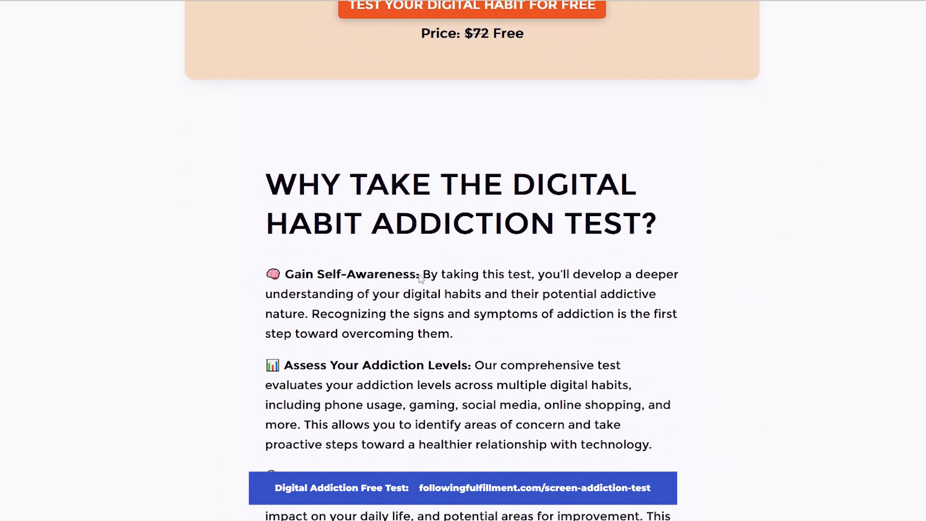
{"action": "left_click_drag", "start_coordinate": [306, 188], "coordinate": [403, 168]}
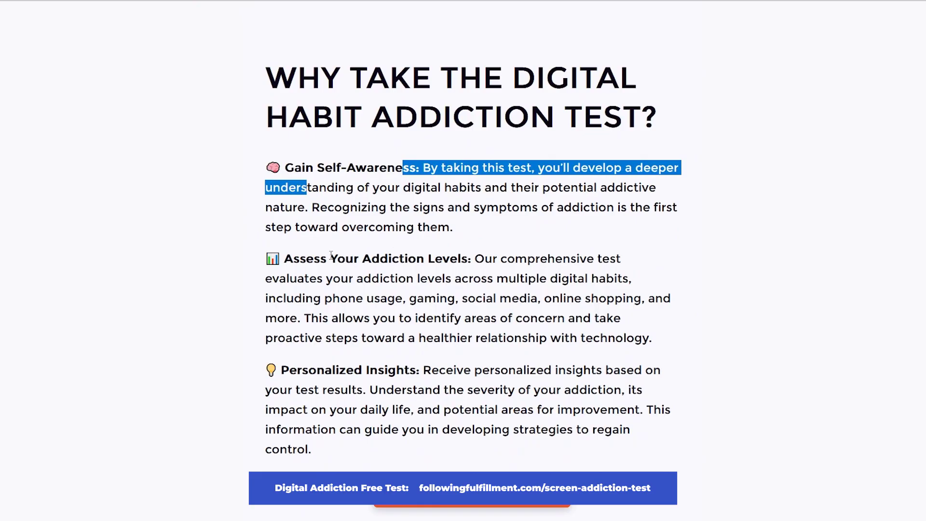
{"action": "left_click_drag", "start_coordinate": [330, 259], "coordinate": [461, 263]}
{"action": "scroll", "coordinate": [460, 263], "scroll_direction": "down", "scroll_amount": 1}
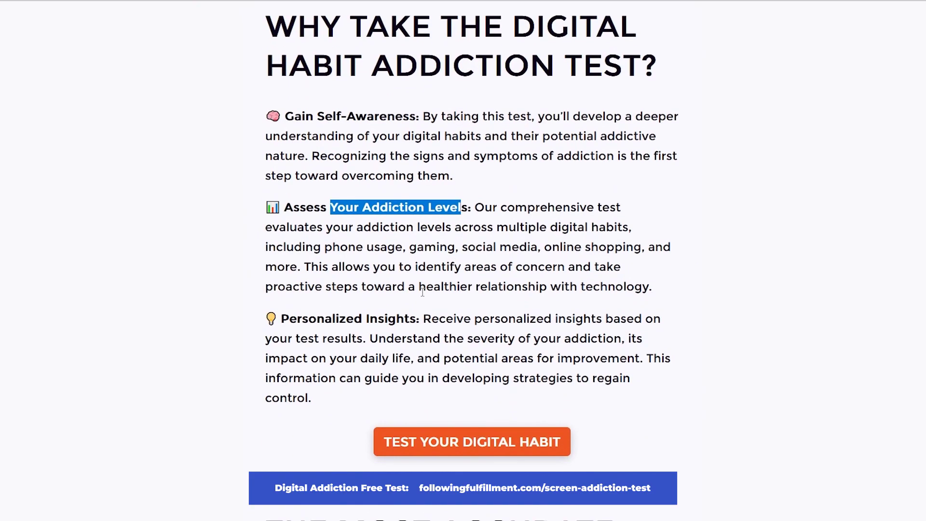
{"action": "scroll", "coordinate": [461, 262], "scroll_direction": "down", "scroll_amount": 1}
{"action": "left_click_drag", "start_coordinate": [298, 267], "coordinate": [410, 265]}
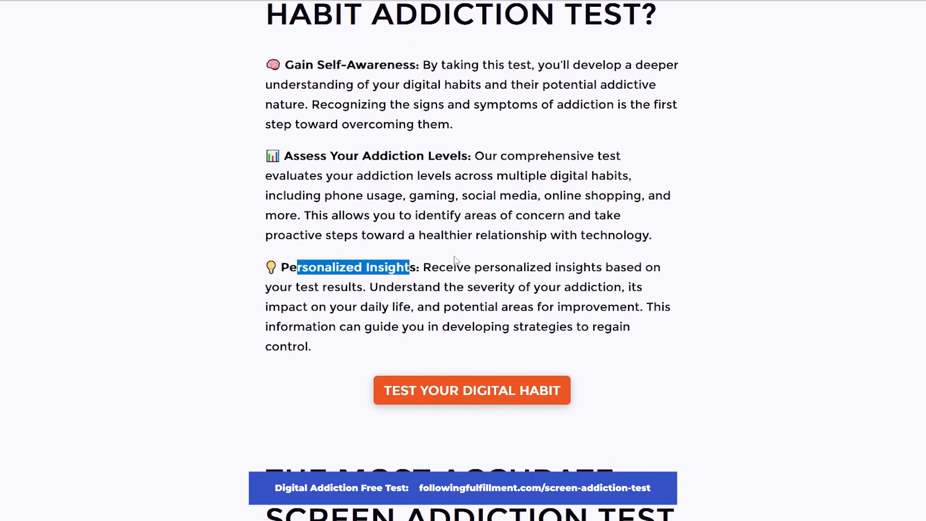
{"action": "scroll", "coordinate": [452, 261], "scroll_direction": "down", "scroll_amount": 2}
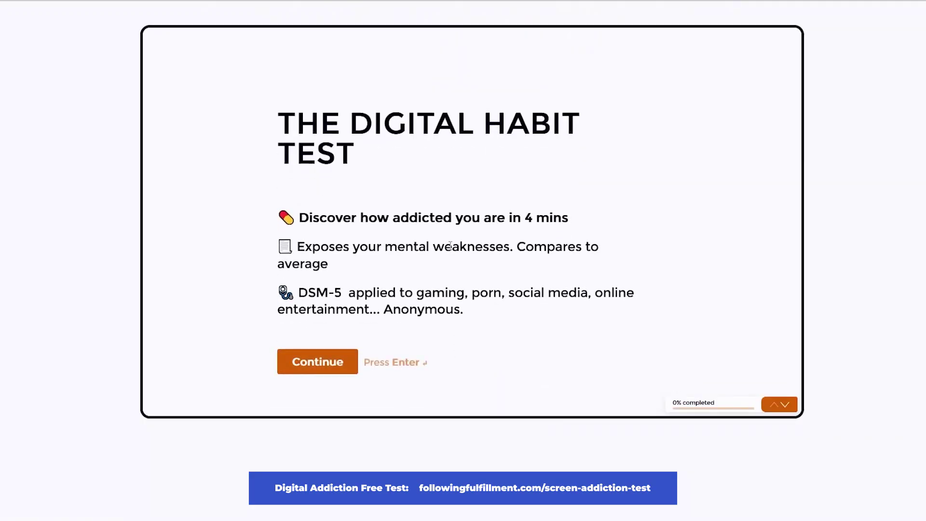
Step: Take the test answering Yes, Adult content, Could be worst and Bearable tension, scoring 76/100
{"action": "left_click", "coordinate": [324, 366]}
{"action": "left_click", "coordinate": [412, 221]}
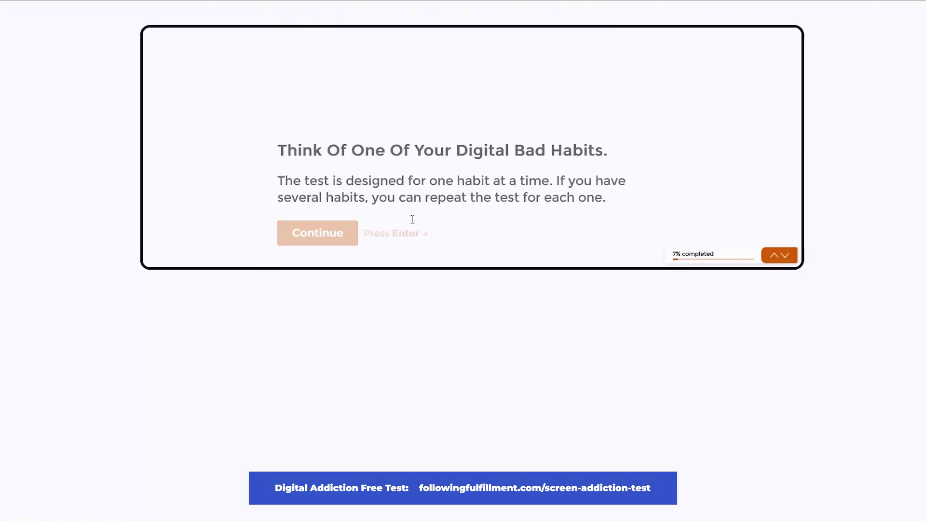
{"action": "left_click", "coordinate": [340, 222]}
{"action": "left_click", "coordinate": [341, 229]}
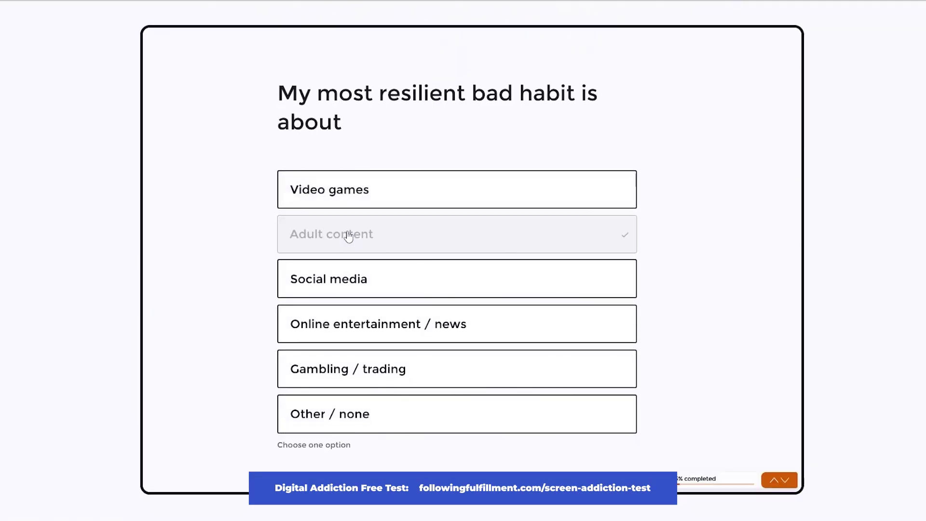
{"action": "left_click", "coordinate": [398, 215]}
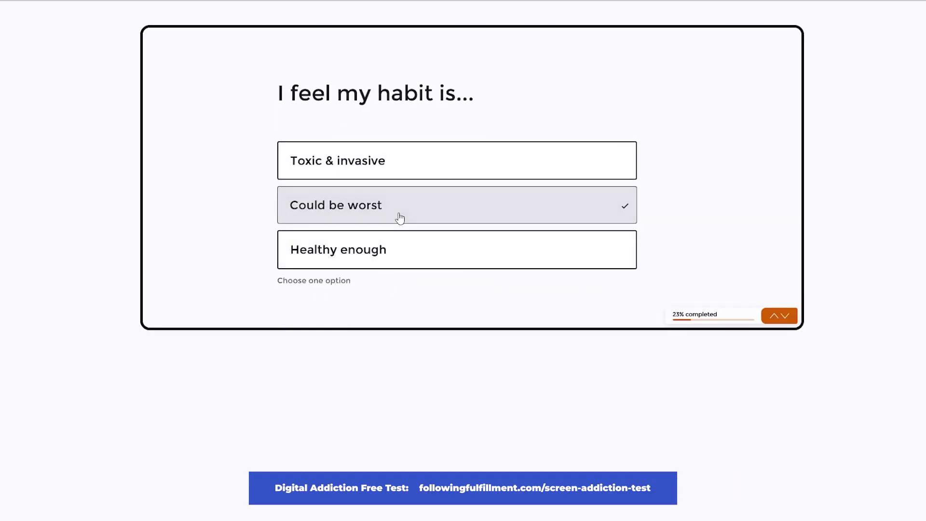
{"action": "left_click", "coordinate": [399, 217]}
{"action": "left_click", "coordinate": [443, 245]}
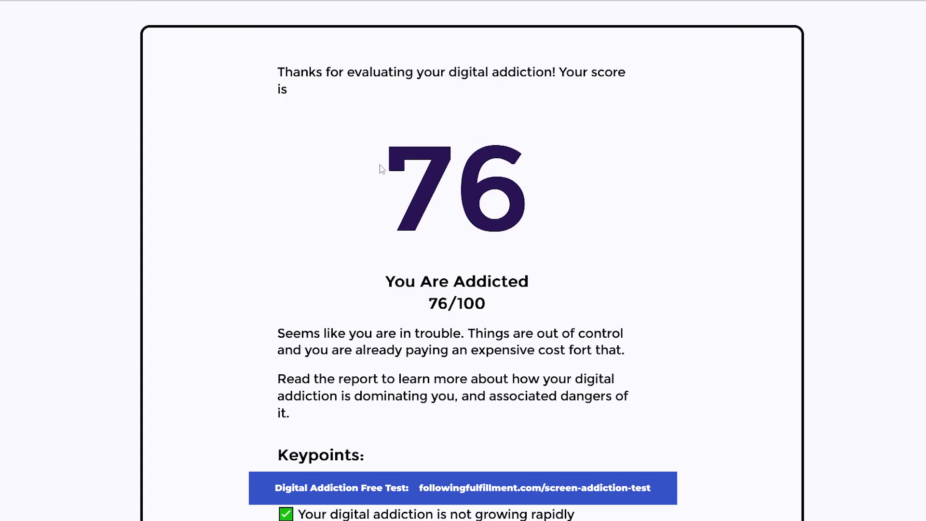
{"action": "scroll", "coordinate": [380, 165], "scroll_direction": "down", "scroll_amount": 6}
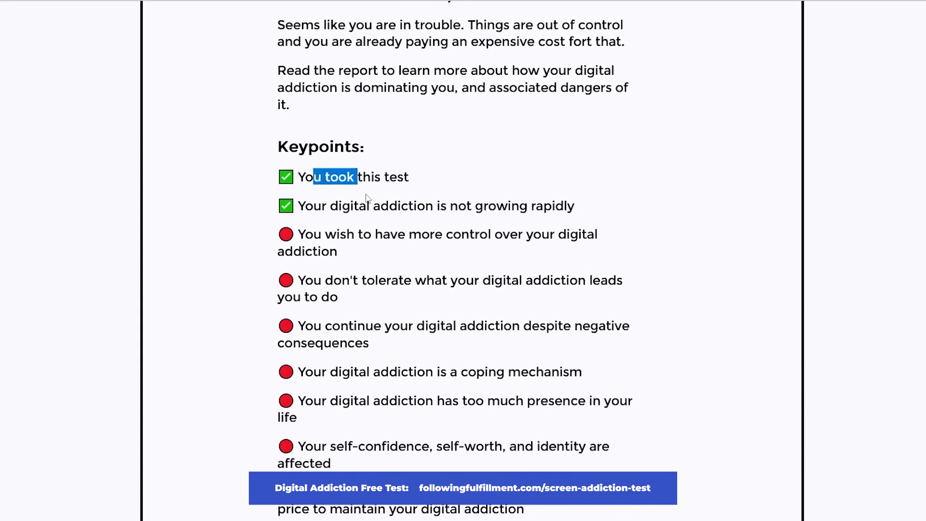
{"action": "left_click_drag", "start_coordinate": [366, 197], "coordinate": [386, 205]}
{"action": "scroll", "coordinate": [386, 205], "scroll_direction": "down", "scroll_amount": 3}
{"action": "left_click_drag", "start_coordinate": [320, 93], "coordinate": [384, 256]}
{"action": "scroll", "coordinate": [384, 256], "scroll_direction": "down", "scroll_amount": 3}
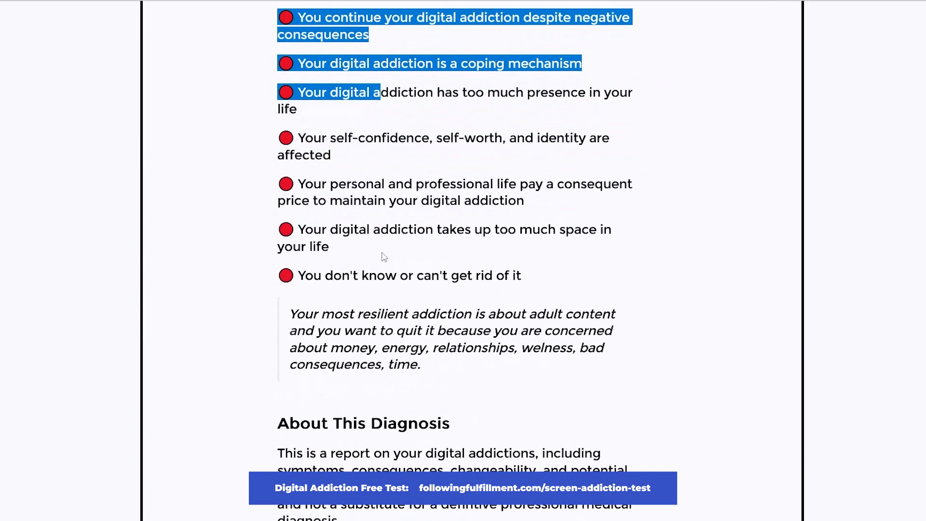
{"action": "scroll", "coordinate": [385, 257], "scroll_direction": "down", "scroll_amount": 5}
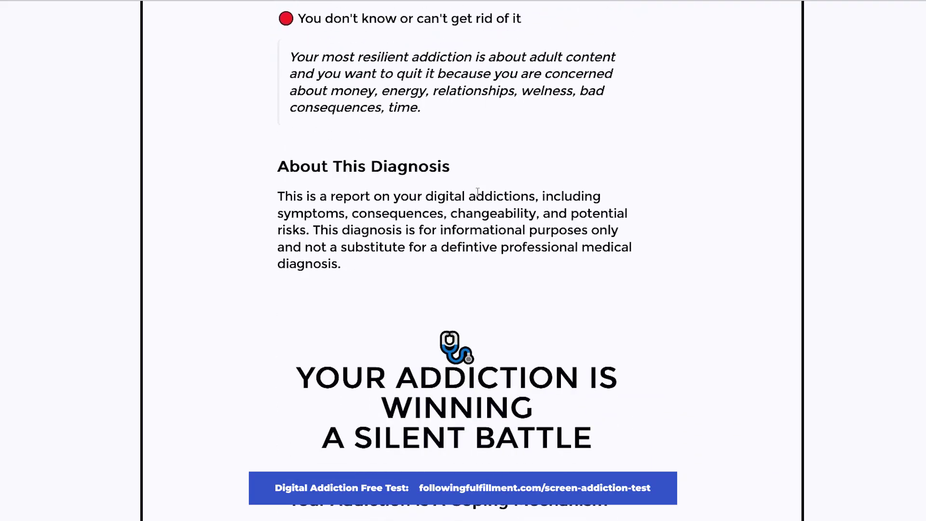
{"action": "scroll", "coordinate": [477, 191], "scroll_direction": "down", "scroll_amount": 4}
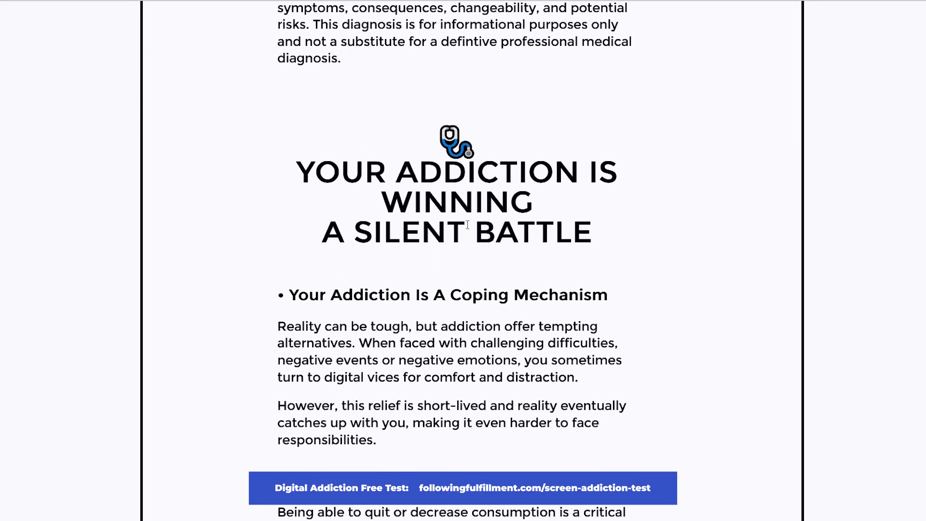
{"action": "scroll", "coordinate": [467, 224], "scroll_direction": "down", "scroll_amount": 10}
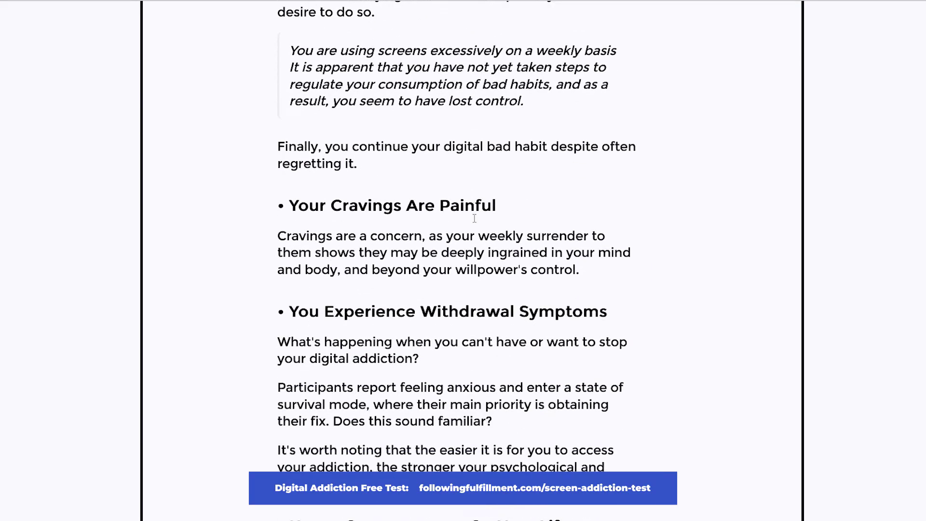
{"action": "scroll", "coordinate": [474, 218], "scroll_direction": "down", "scroll_amount": 9}
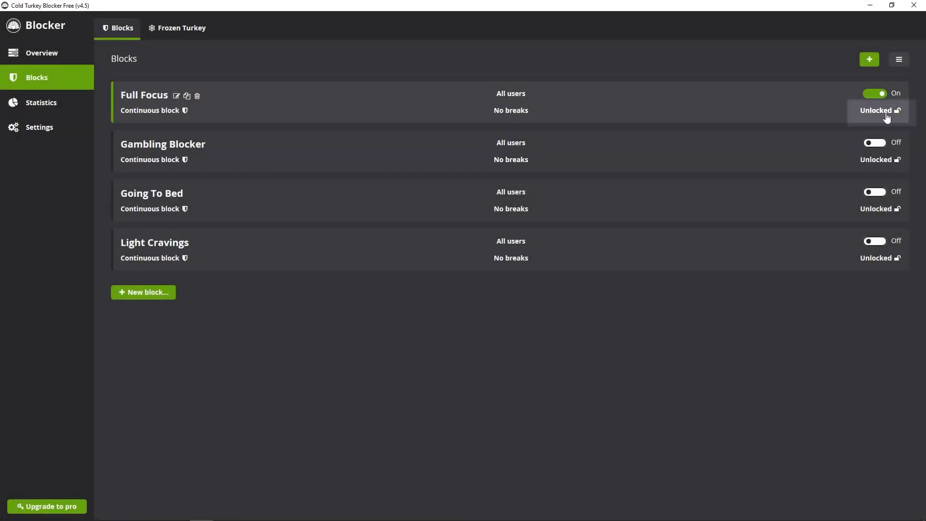
Step: Open the Full Focus lock options on the Timer tab
{"action": "left_click", "coordinate": [888, 114]}
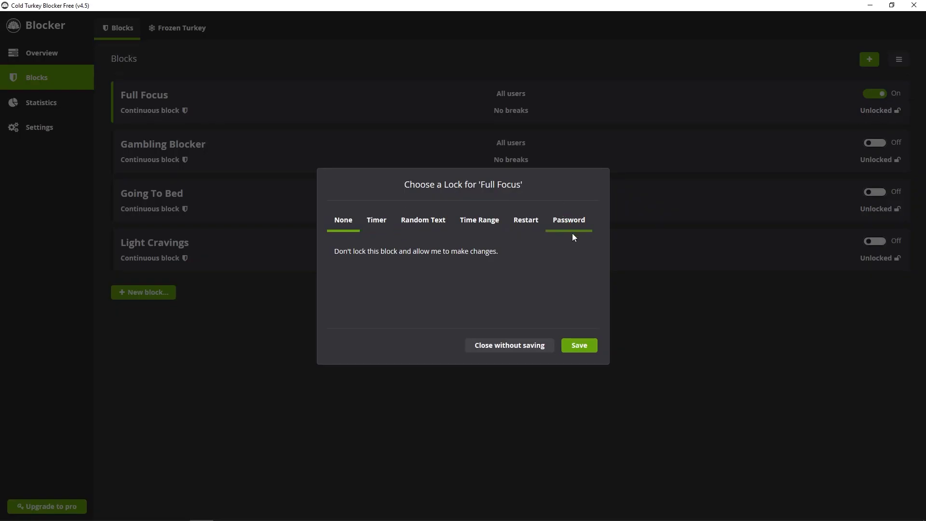
{"action": "left_click", "coordinate": [376, 232]}
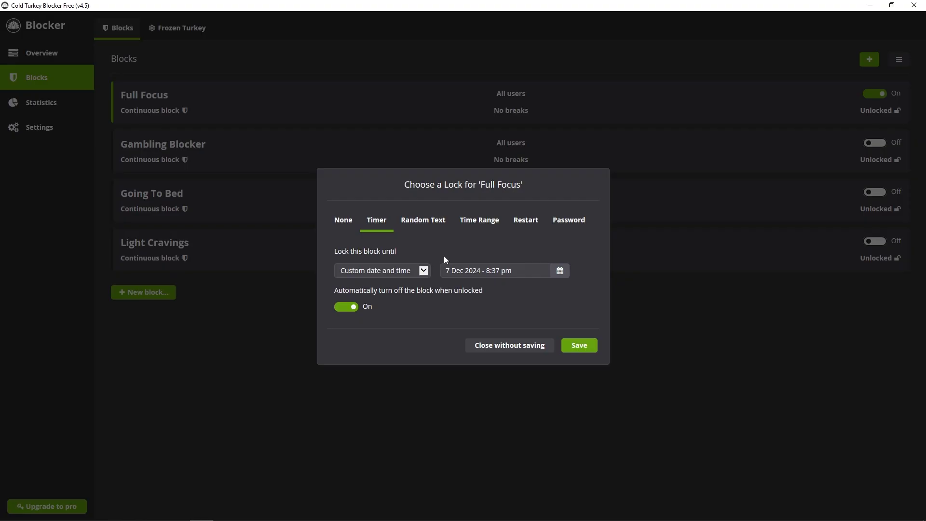
Step: After trying 1 hour, set a custom end time and confirm locking Full Focus for 2 minutes
{"action": "left_click", "coordinate": [423, 270]}
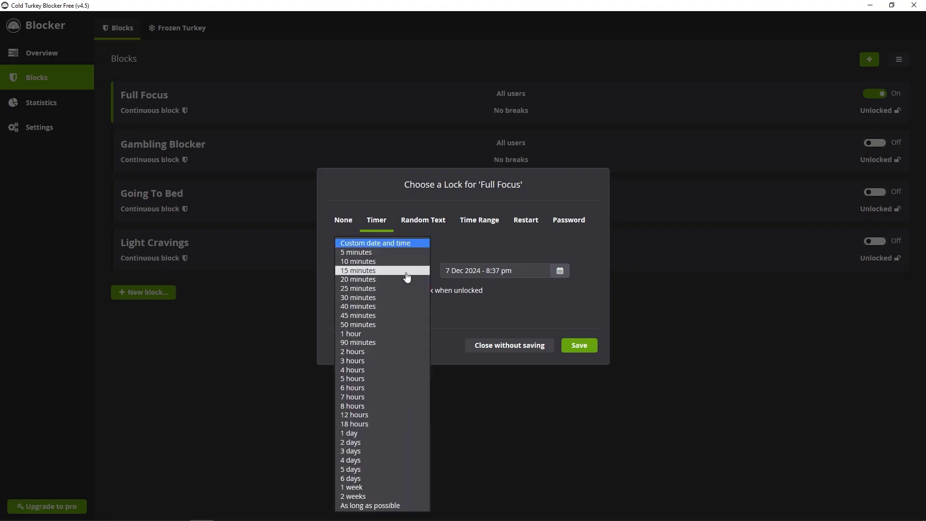
{"action": "left_click", "coordinate": [410, 334]}
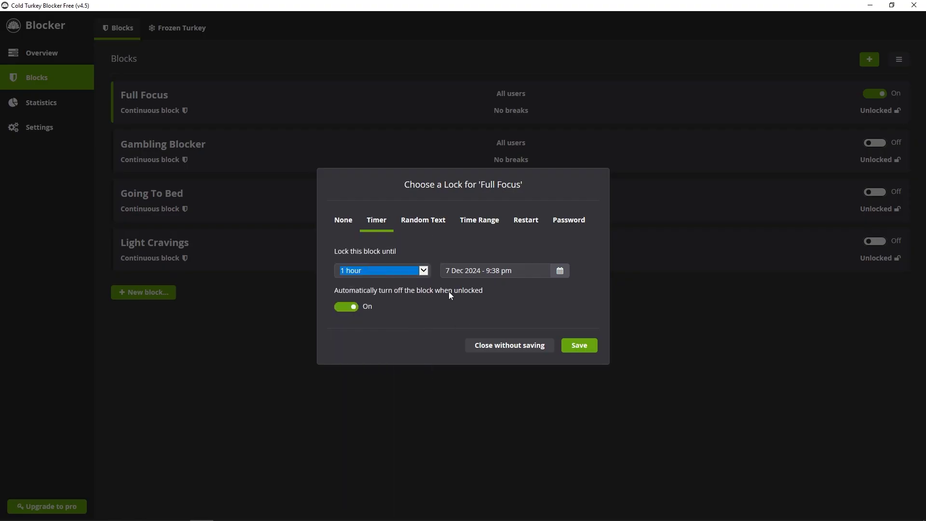
{"action": "left_click", "coordinate": [386, 271]}
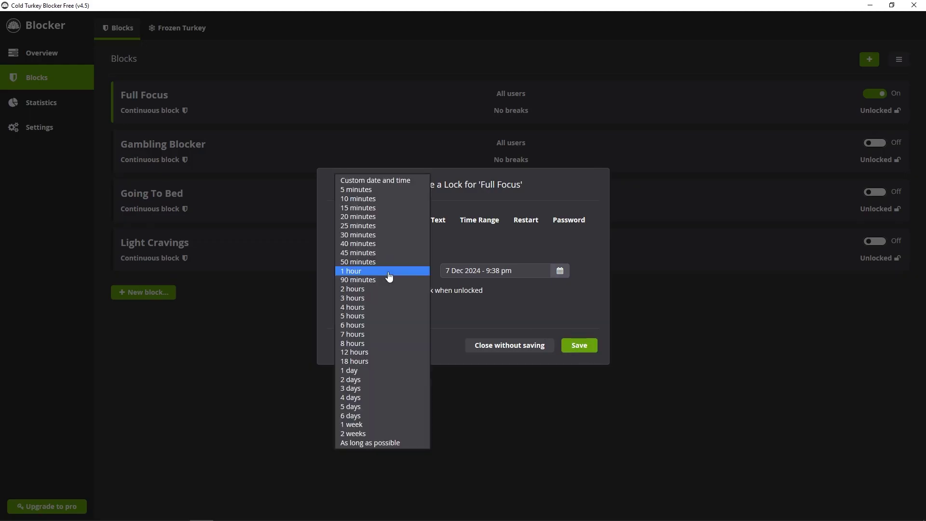
{"action": "left_click", "coordinate": [376, 180]}
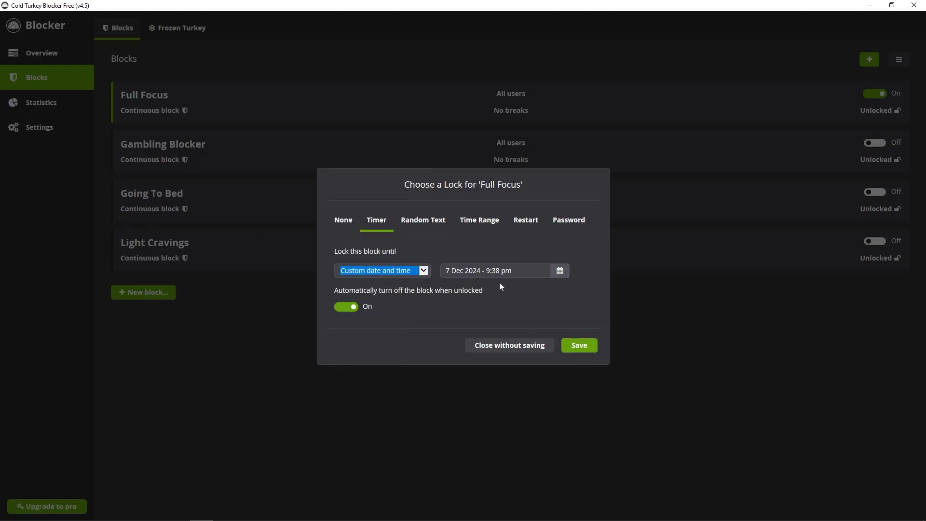
{"action": "left_click", "coordinate": [497, 271]}
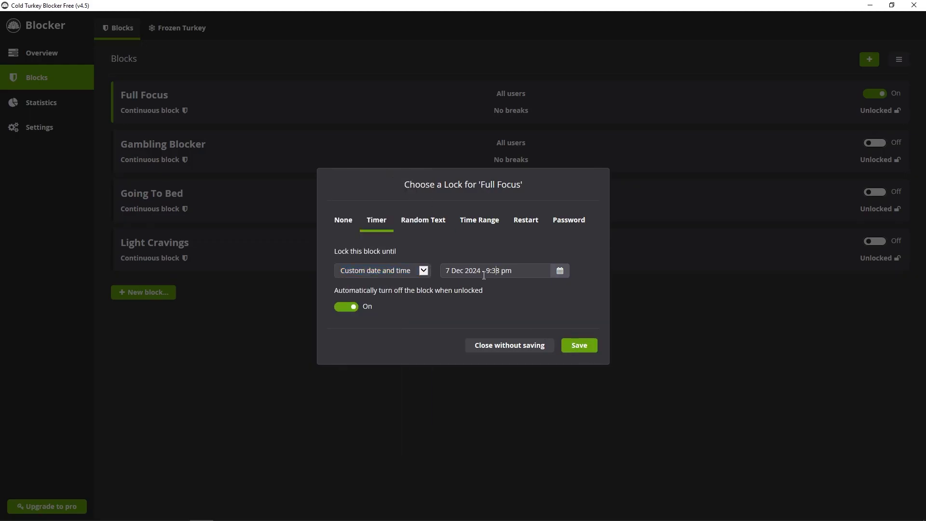
{"action": "left_click", "coordinate": [579, 346]}
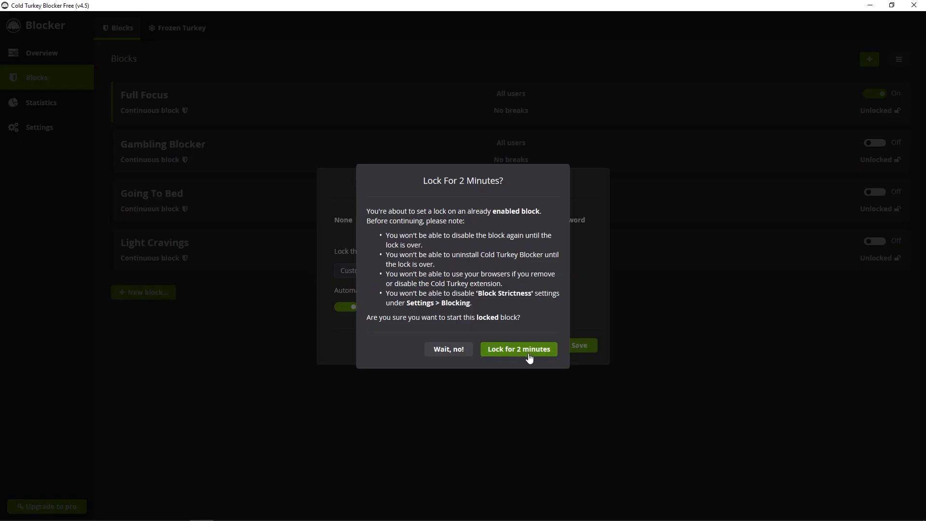
{"action": "left_click", "coordinate": [530, 354]}
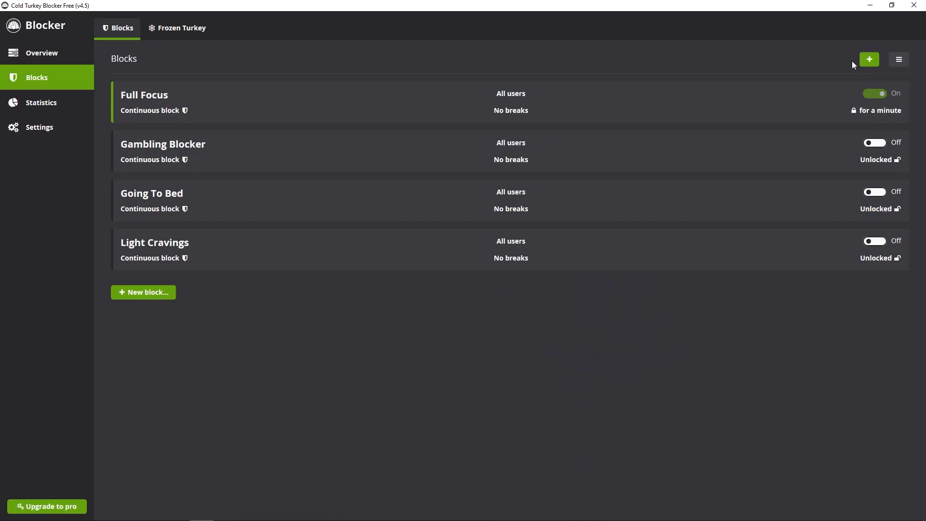
Step: Reload the YouTube page to test the block, then extend Full Focus's lock to 8:41 pm and confirm
{"action": "mouse_move", "coordinate": [871, 107]}
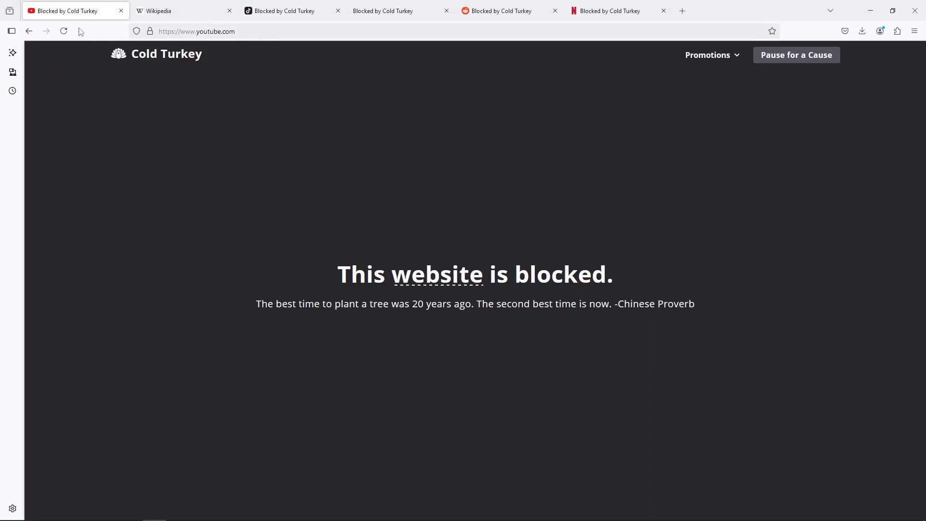
{"action": "left_click", "coordinate": [64, 32]}
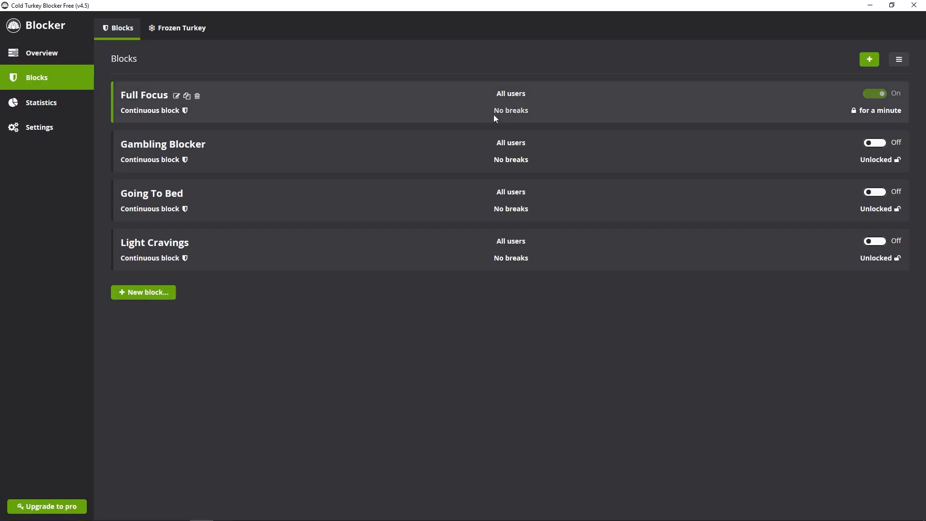
{"action": "mouse_move", "coordinate": [883, 516]}
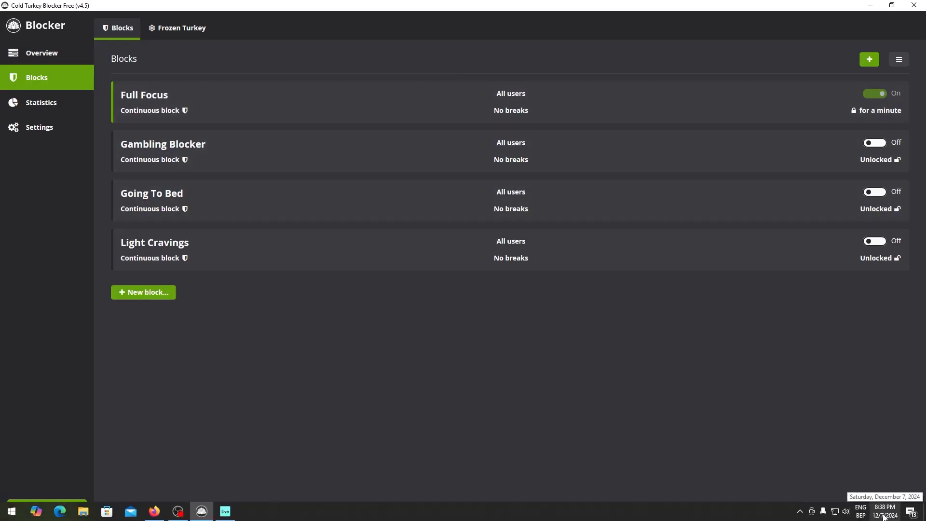
{"action": "left_click", "coordinate": [880, 116]}
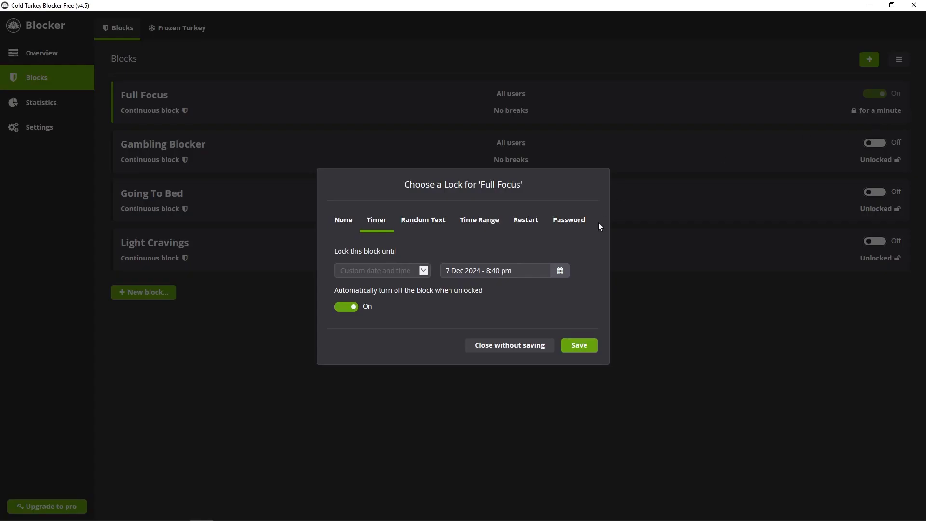
{"action": "left_click", "coordinate": [560, 271]}
{"action": "left_click", "coordinate": [560, 271]}
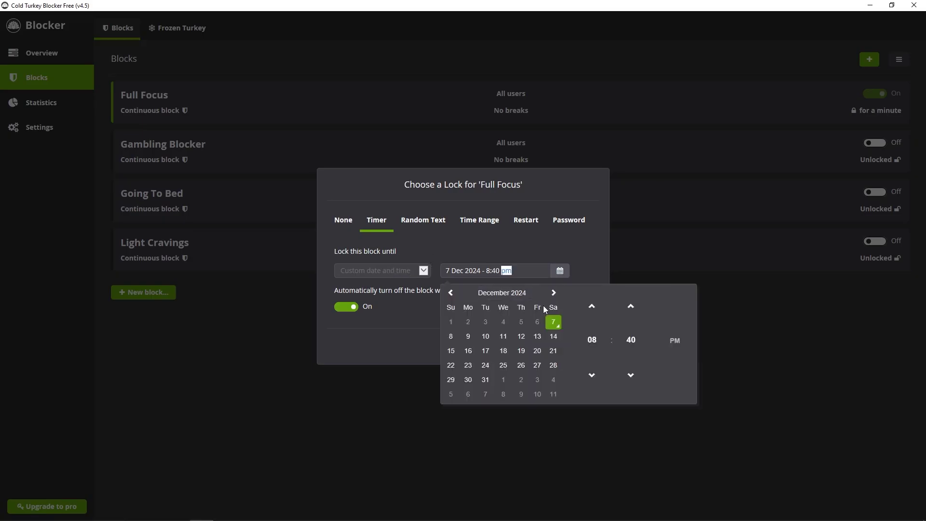
{"action": "left_click", "coordinate": [631, 307]}
{"action": "left_click", "coordinate": [374, 365]}
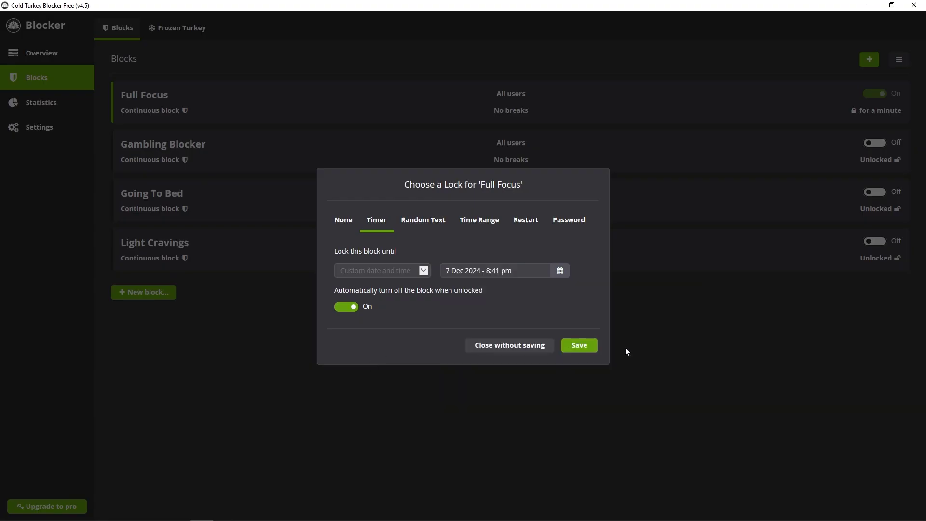
{"action": "left_click", "coordinate": [578, 345]}
{"action": "left_click", "coordinate": [521, 349]}
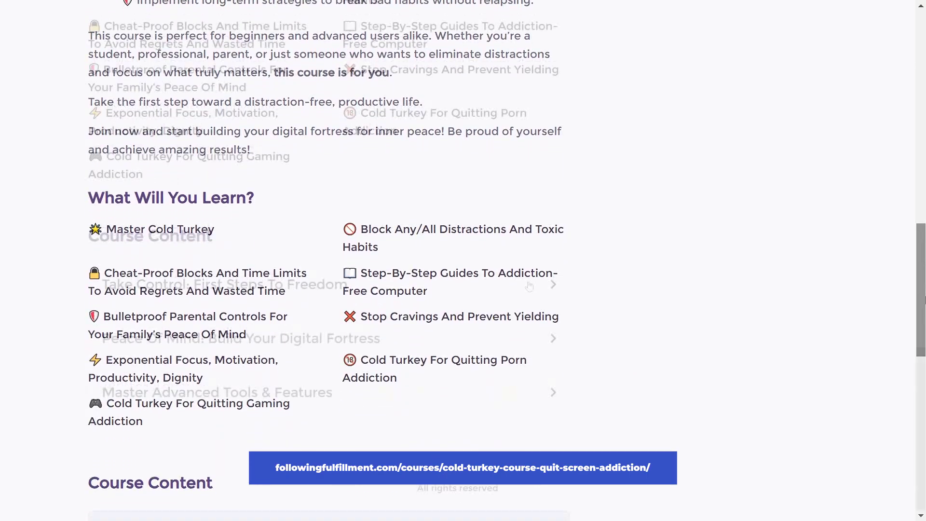
Step: Expand the Take Control and Peace Of Mind course sections and scroll down
{"action": "left_click", "coordinate": [529, 286]}
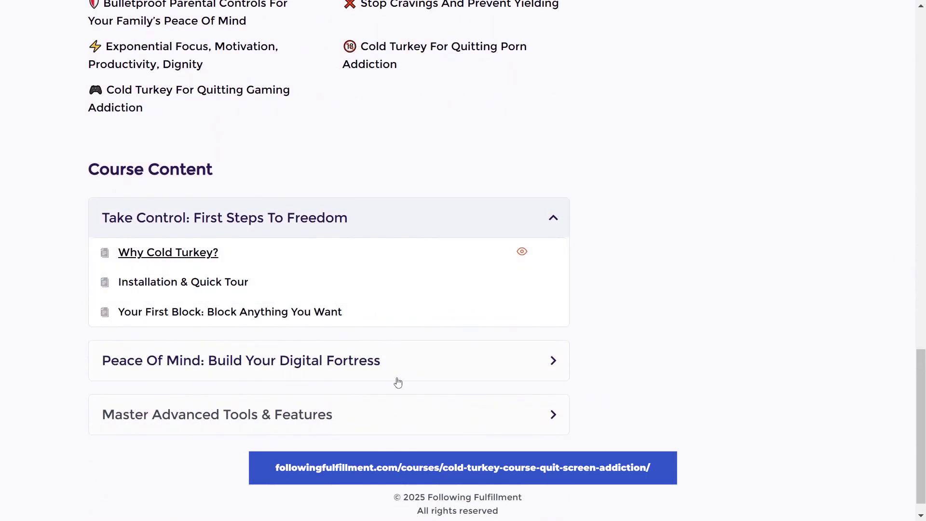
{"action": "left_click", "coordinate": [396, 379]}
{"action": "scroll", "coordinate": [530, 371], "scroll_direction": "down", "scroll_amount": 3}
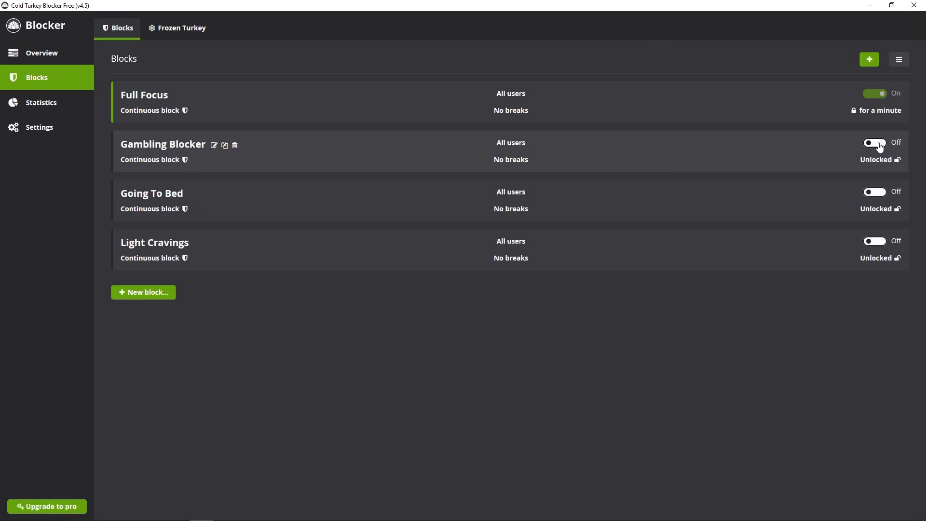
Step: Turn on Gambling Blocker and save a timer lock of 'As long as possible' until 31 Dec 2037
{"action": "left_click", "coordinate": [878, 144]}
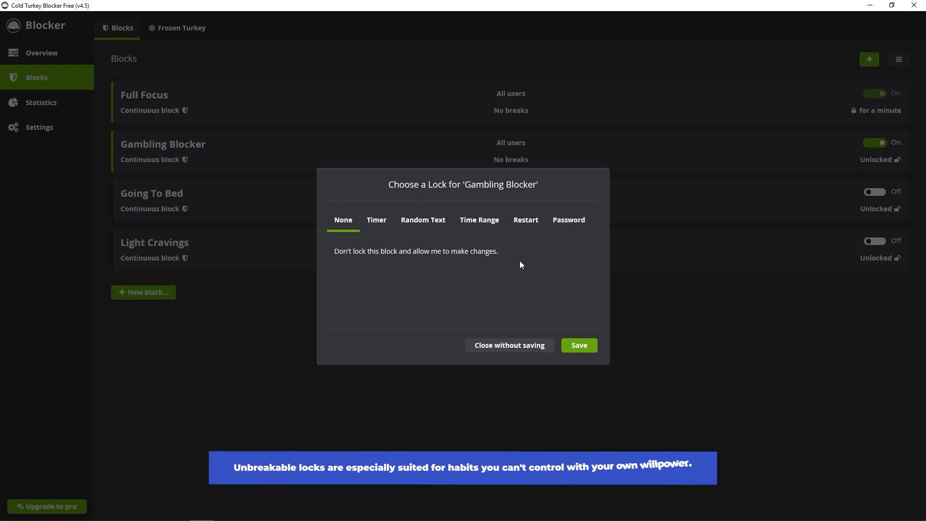
{"action": "left_click", "coordinate": [378, 222]}
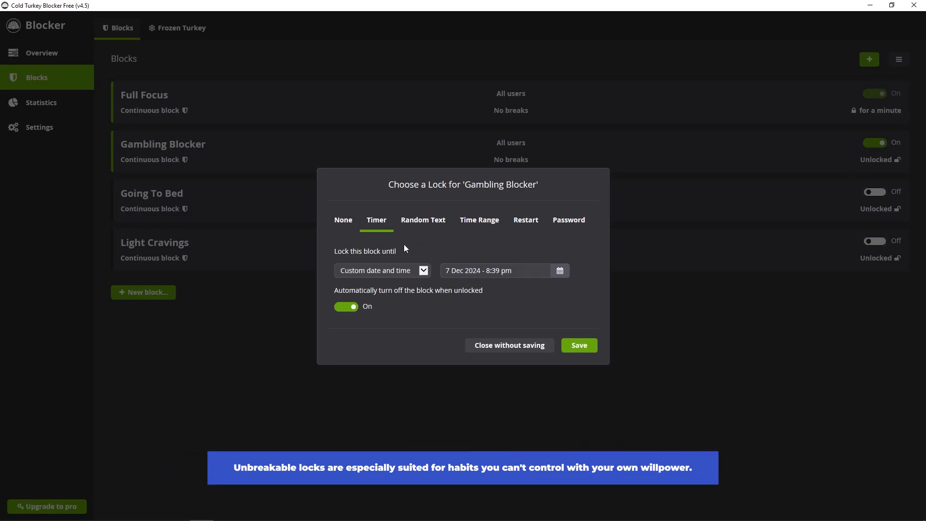
{"action": "left_click", "coordinate": [423, 271]}
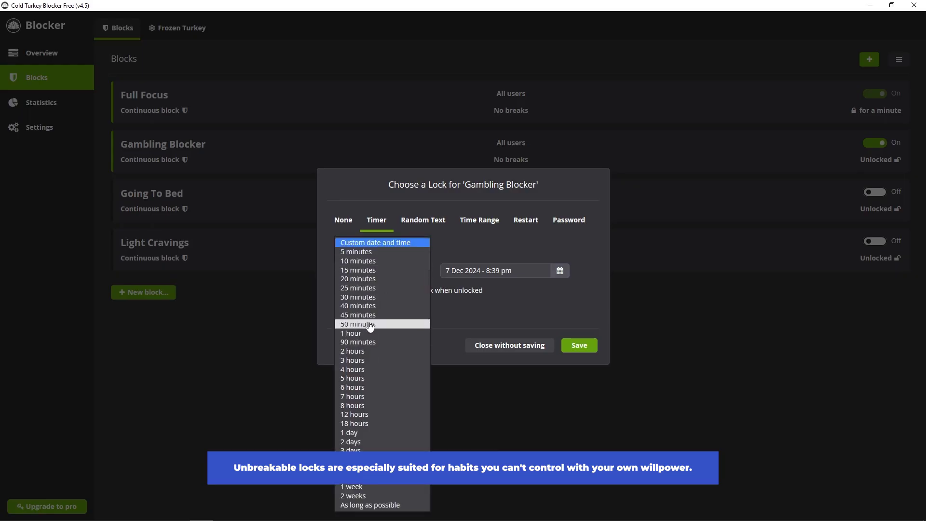
{"action": "left_click", "coordinate": [388, 505]}
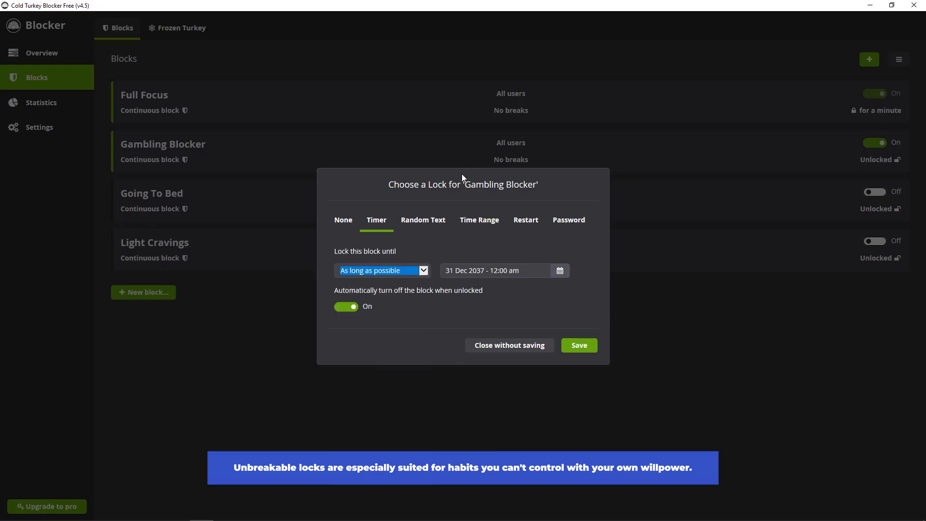
{"action": "left_click", "coordinate": [444, 233]}
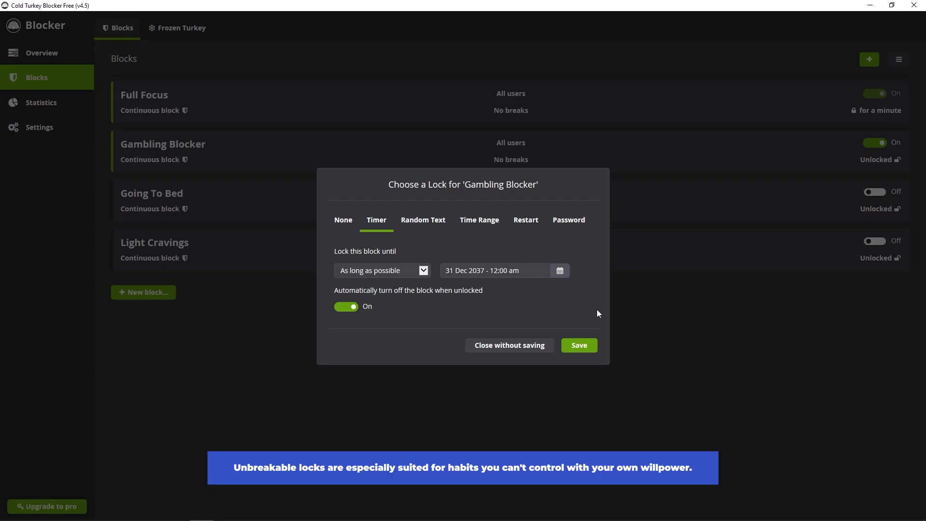
{"action": "left_click", "coordinate": [588, 346]}
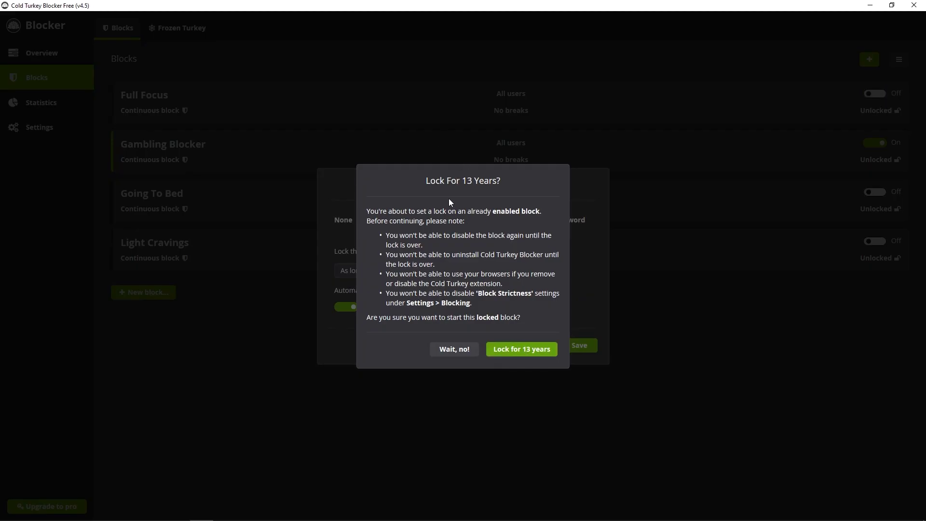
Step: Decline the 13-year lock with 'Wait, no!' and reopen the duration list
{"action": "left_click", "coordinate": [454, 351]}
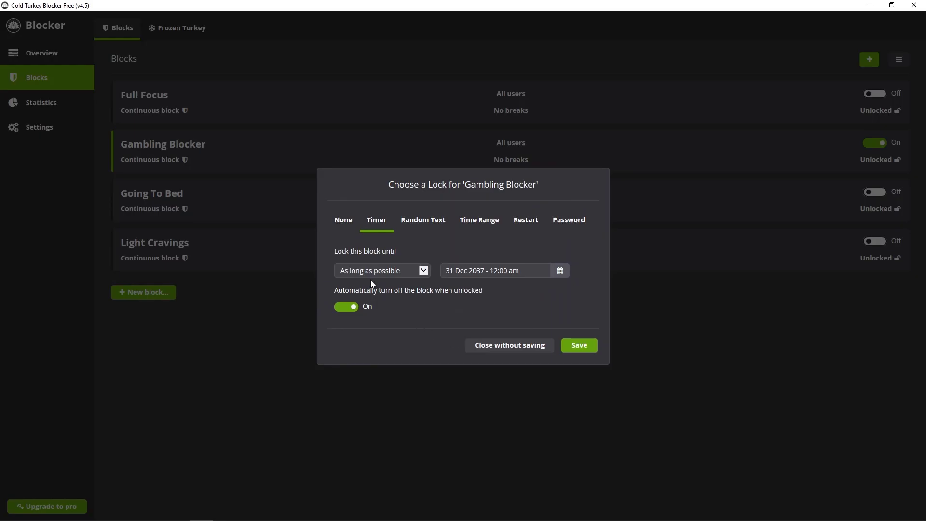
{"action": "left_click", "coordinate": [413, 273]}
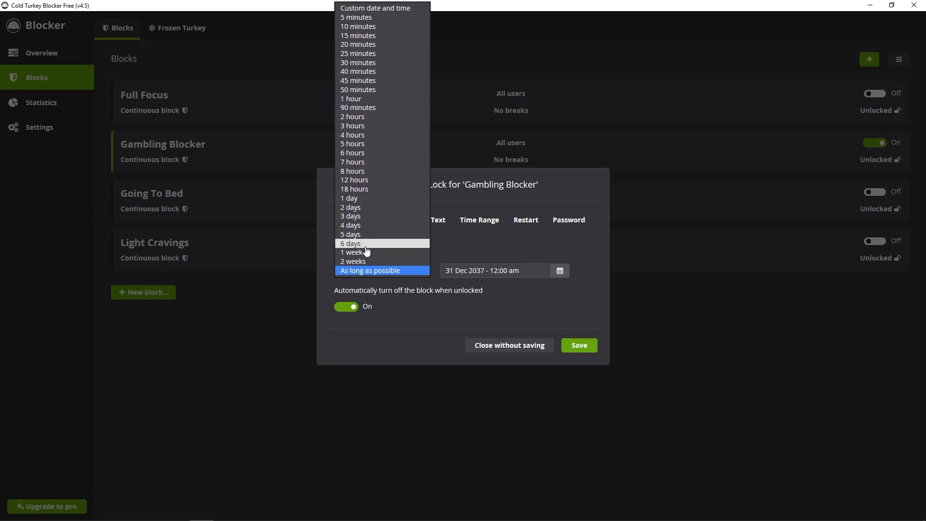
Step: Try 1 week and 2 weeks, settle on 'As long as possible', then attempt a Time Range lock
{"action": "left_click", "coordinate": [384, 254]}
{"action": "left_click", "coordinate": [424, 270]}
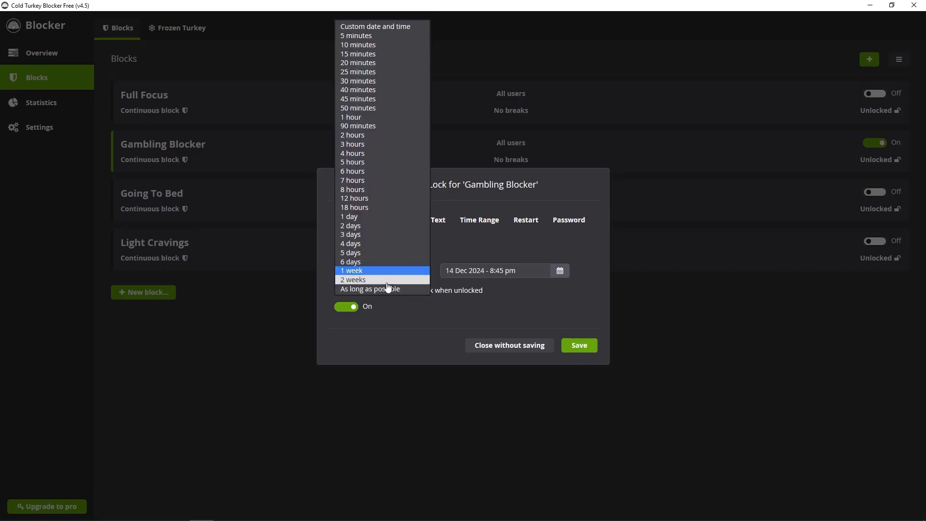
{"action": "left_click", "coordinate": [391, 279]}
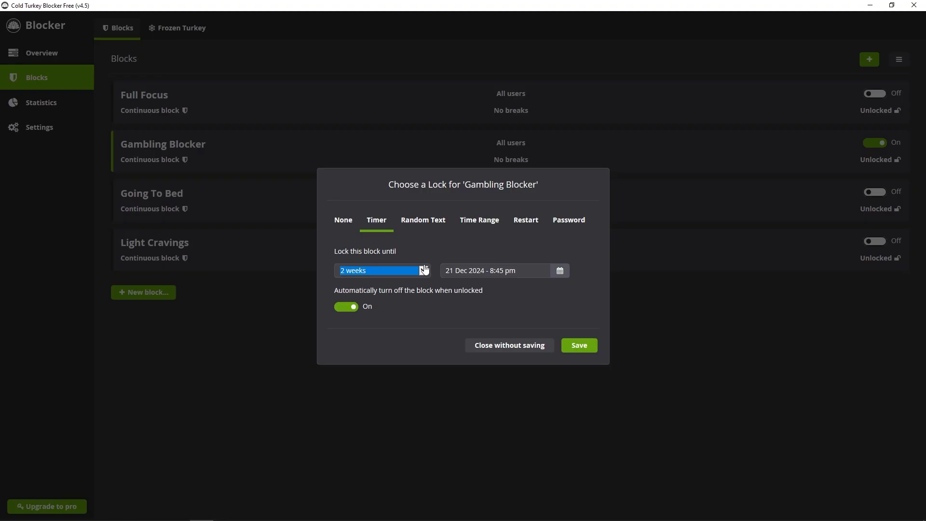
{"action": "left_click", "coordinate": [424, 270]}
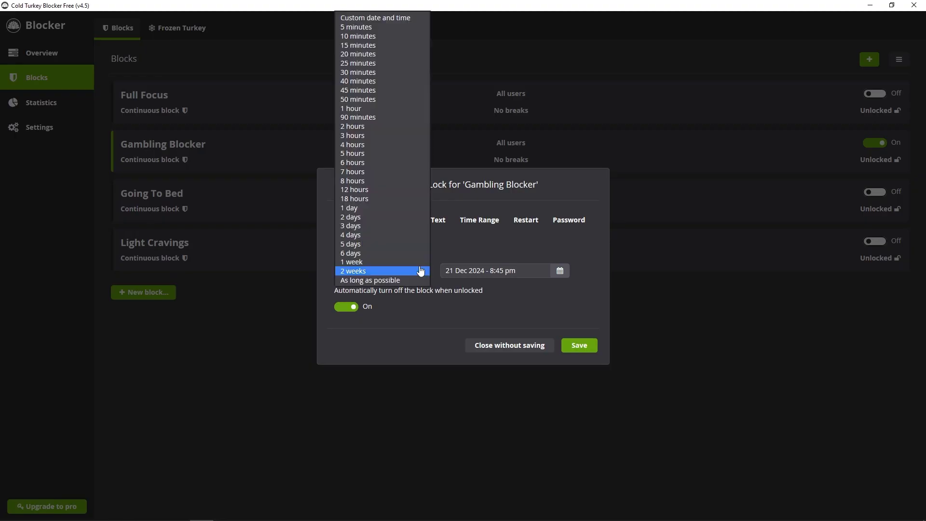
{"action": "left_click", "coordinate": [380, 280]}
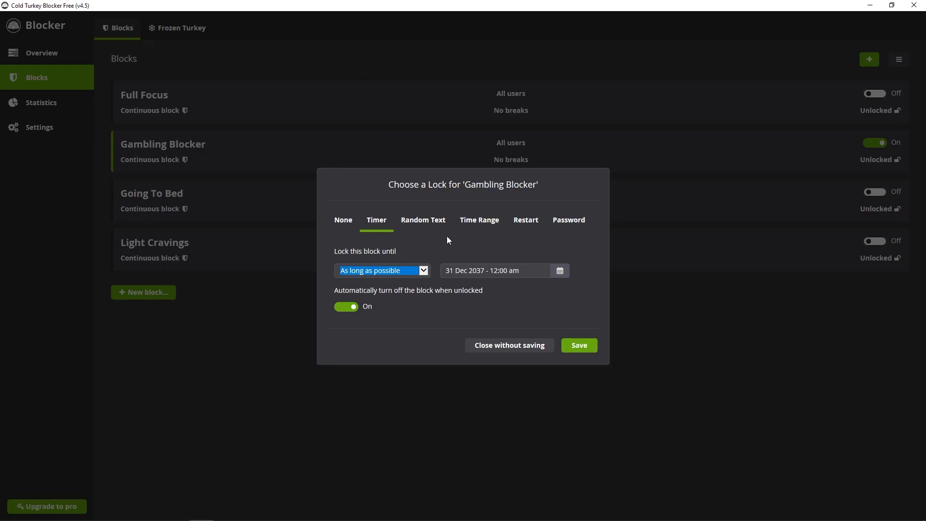
{"action": "left_click", "coordinate": [417, 270]}
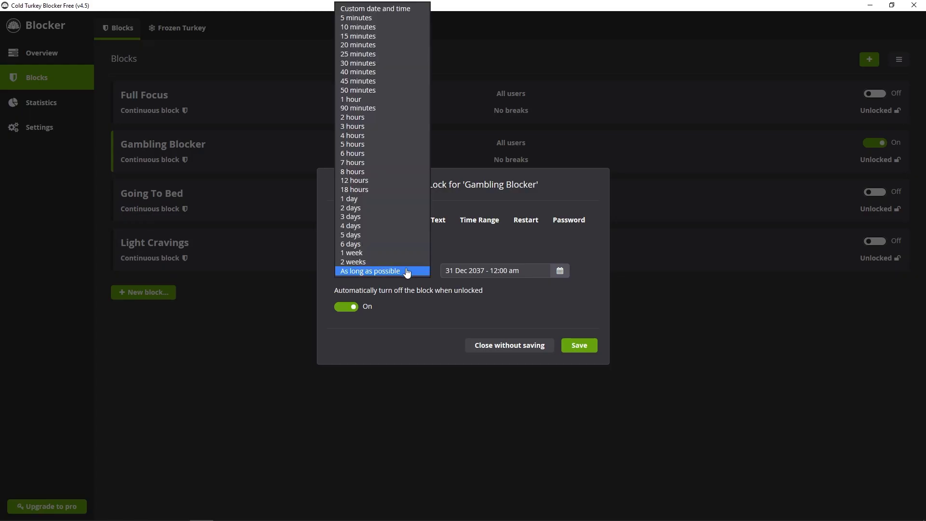
{"action": "left_click", "coordinate": [402, 278]}
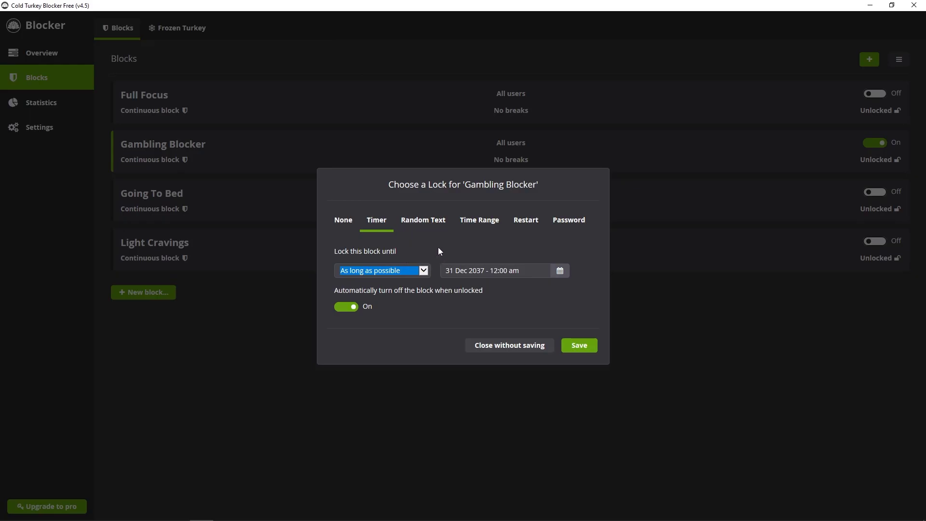
{"action": "left_click", "coordinate": [479, 220]}
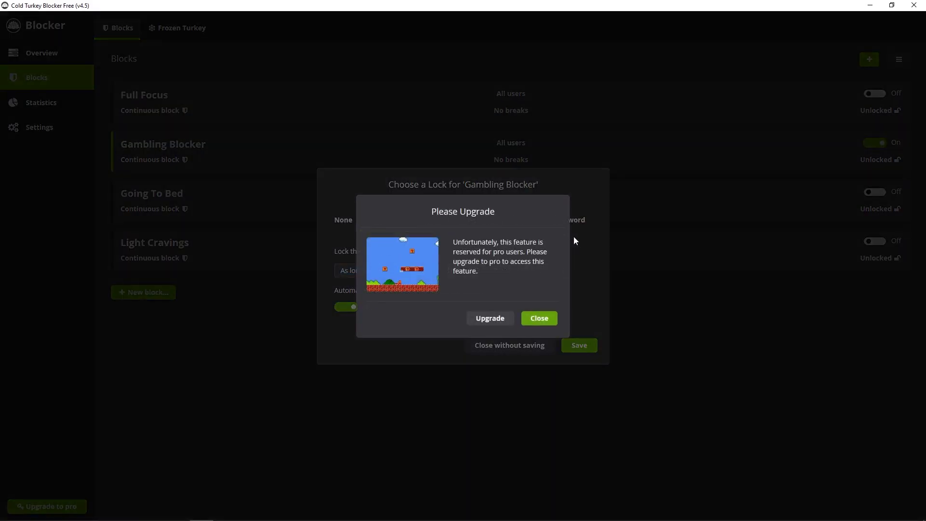
{"action": "left_click", "coordinate": [539, 318]}
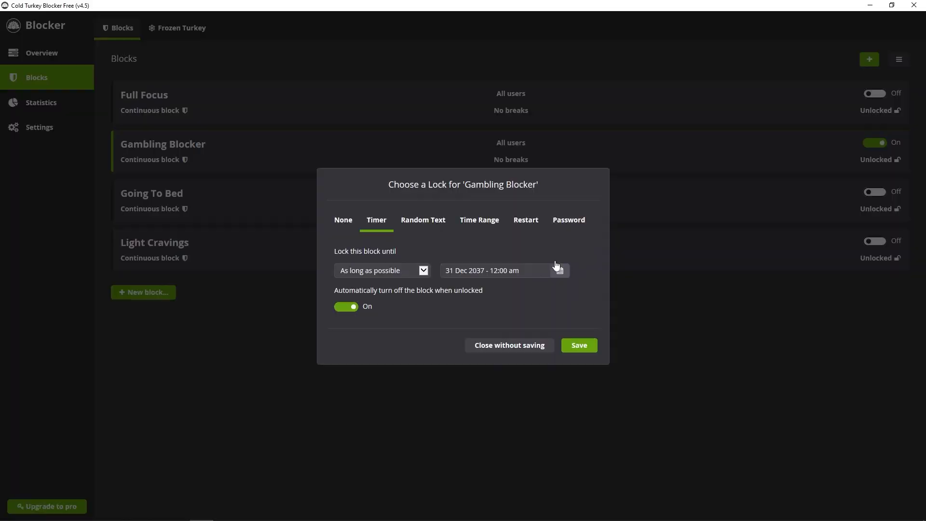
{"action": "left_click", "coordinate": [570, 230]}
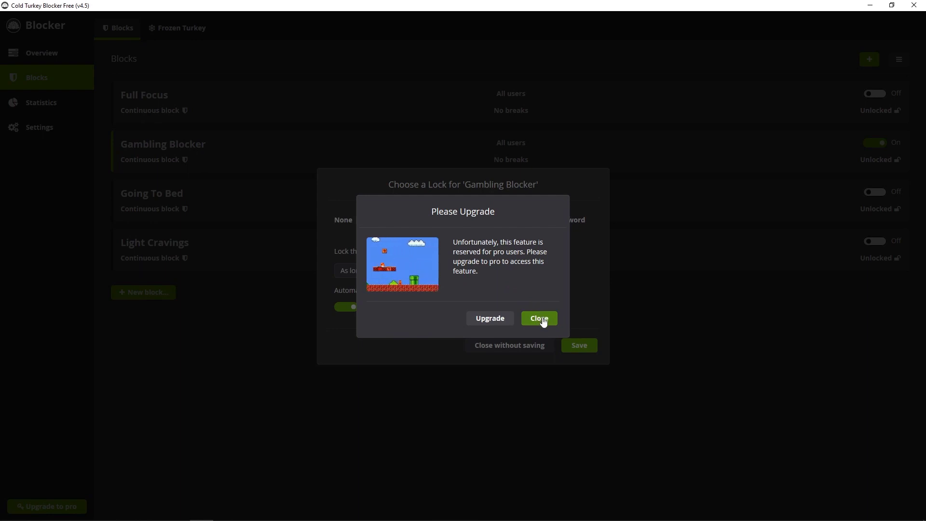
{"action": "left_click", "coordinate": [543, 321]}
{"action": "left_click", "coordinate": [574, 221]}
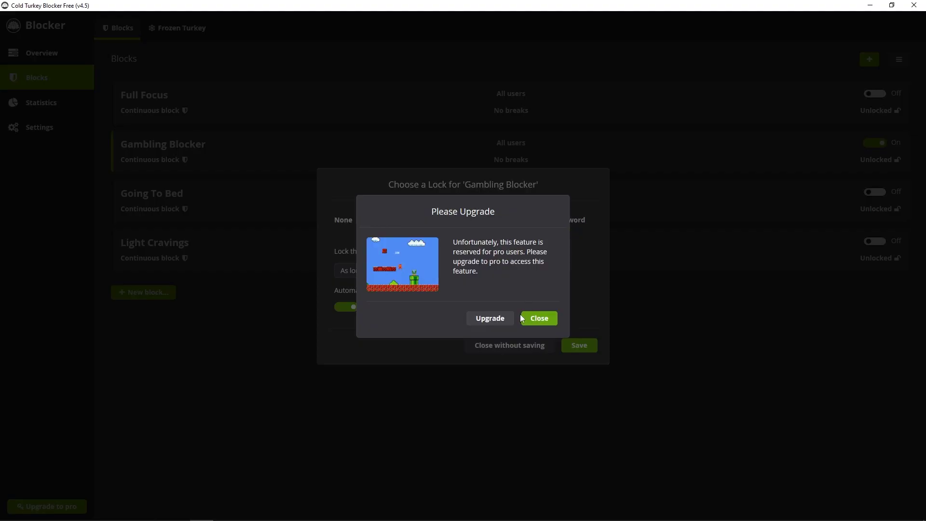
Step: Dismiss the Please Upgrade prompt and return to the Blocks list
{"action": "left_click", "coordinate": [536, 322]}
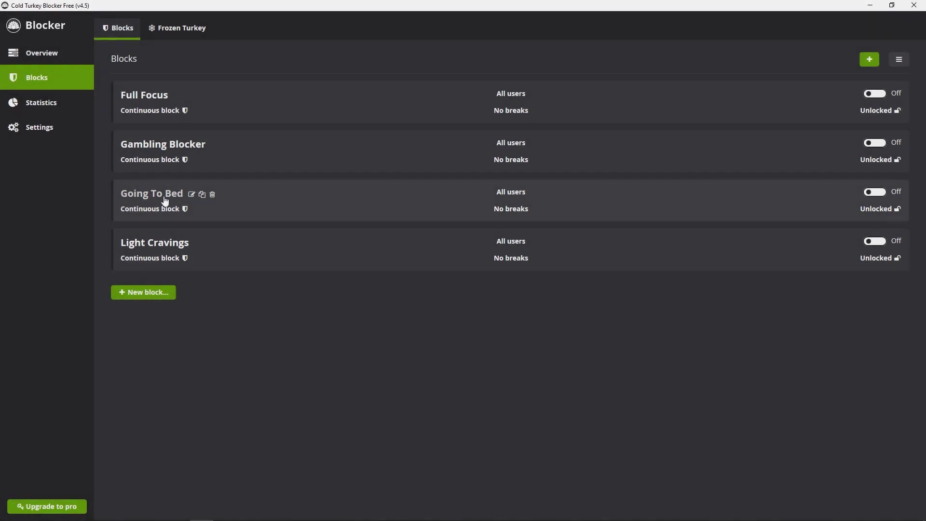
{"action": "mouse_move", "coordinate": [165, 199]}
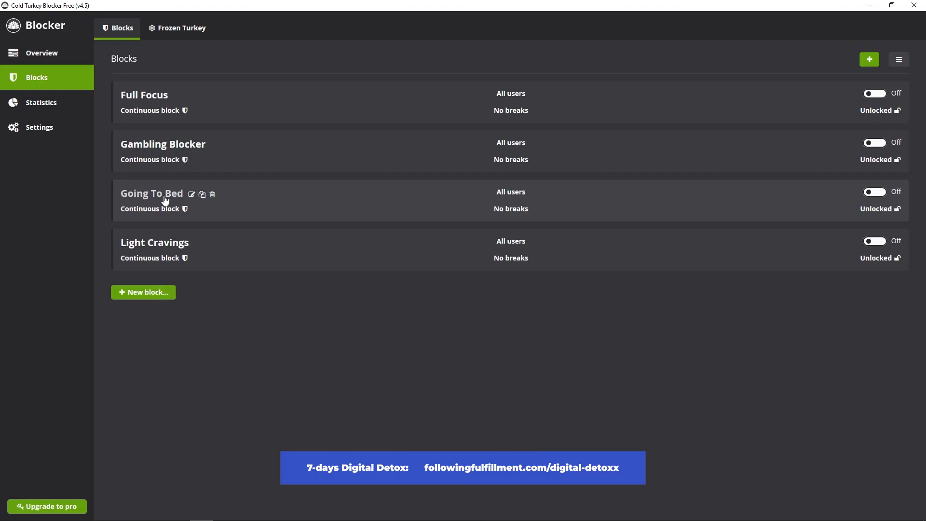
Step: Turn on Going To Bed and choose a Time Range lock set to Lock
{"action": "left_click", "coordinate": [874, 192]}
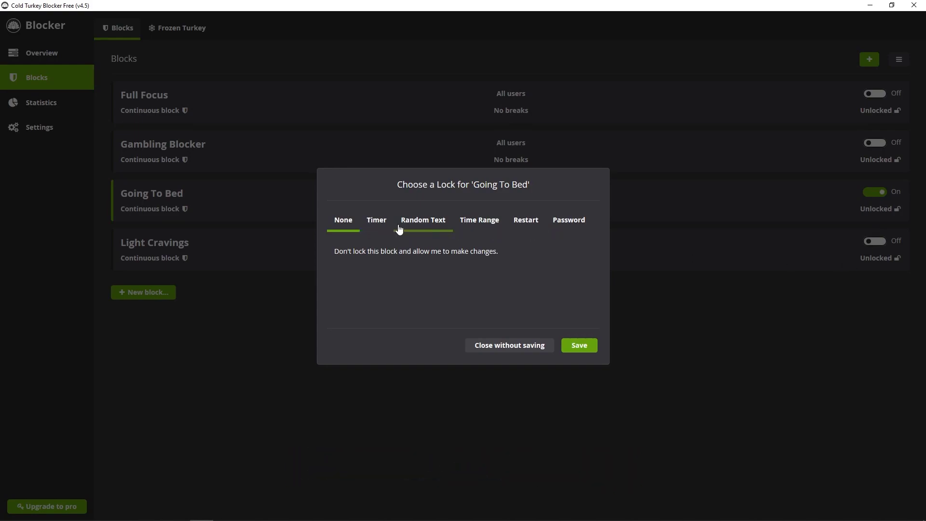
{"action": "left_click", "coordinate": [474, 226]}
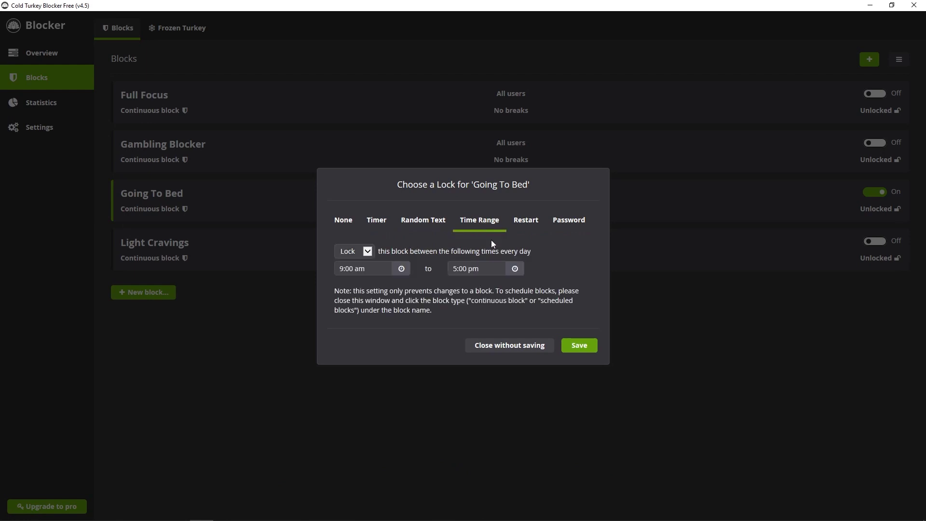
{"action": "left_click", "coordinate": [365, 257]}
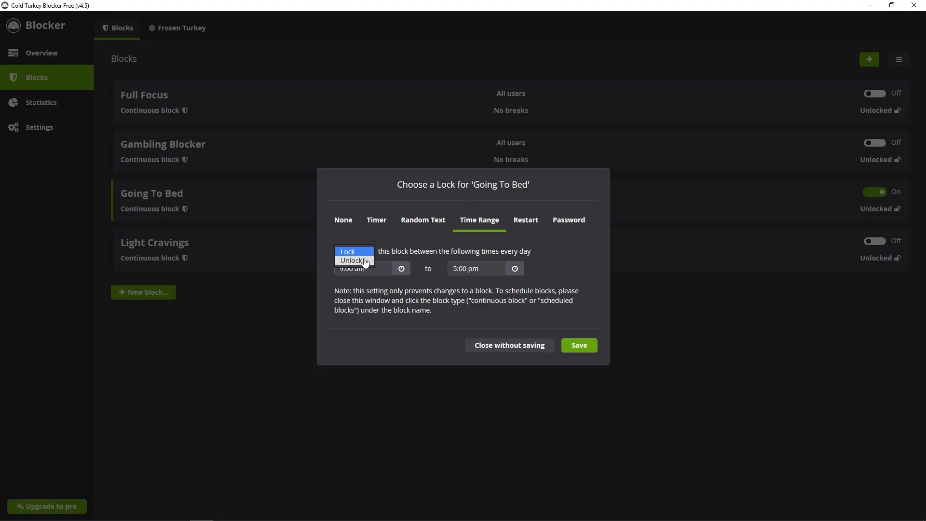
{"action": "left_click", "coordinate": [367, 251]}
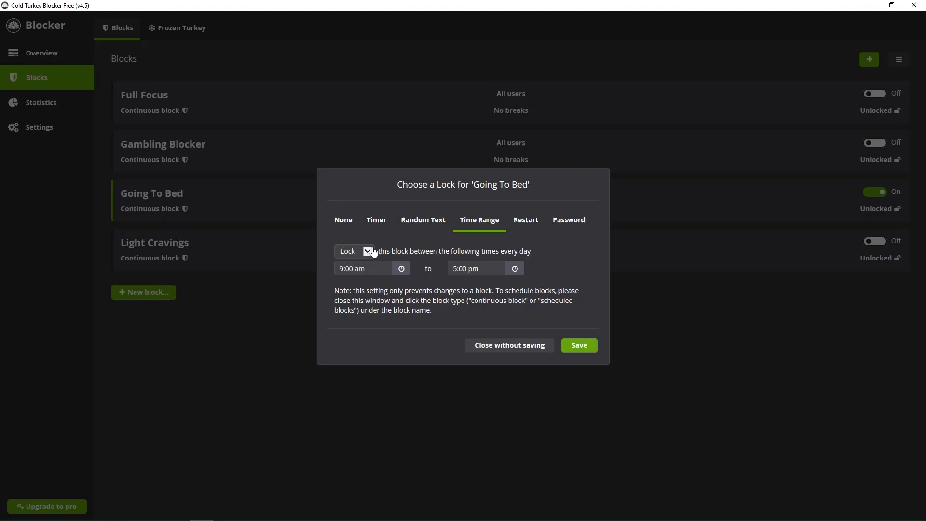
{"action": "left_click", "coordinate": [374, 252]}
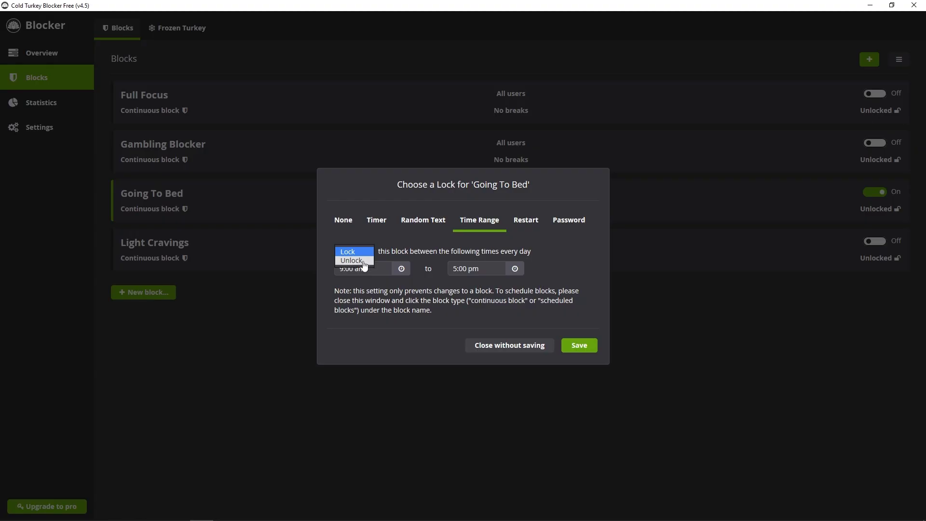
{"action": "left_click", "coordinate": [355, 251]}
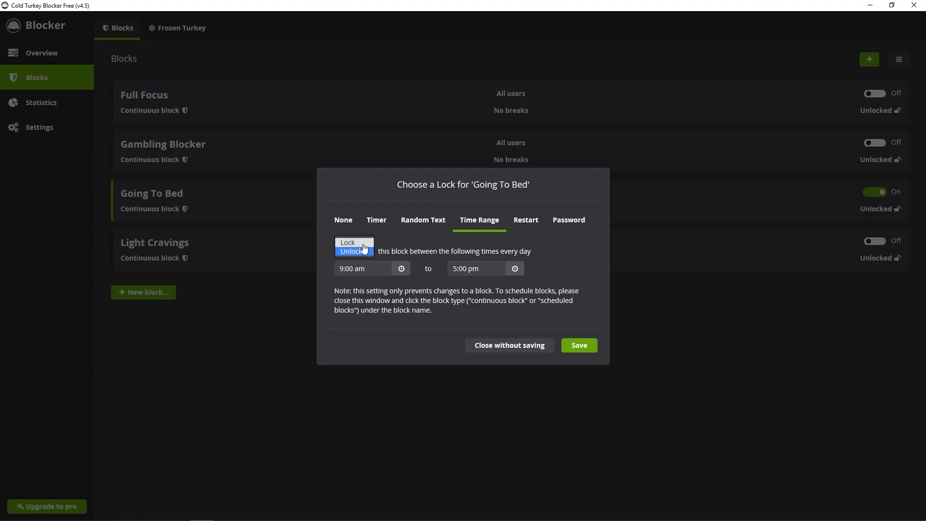
Step: Set the range from 10:00 PM to 9:00 AM and save the lock
{"action": "left_click", "coordinate": [391, 266]}
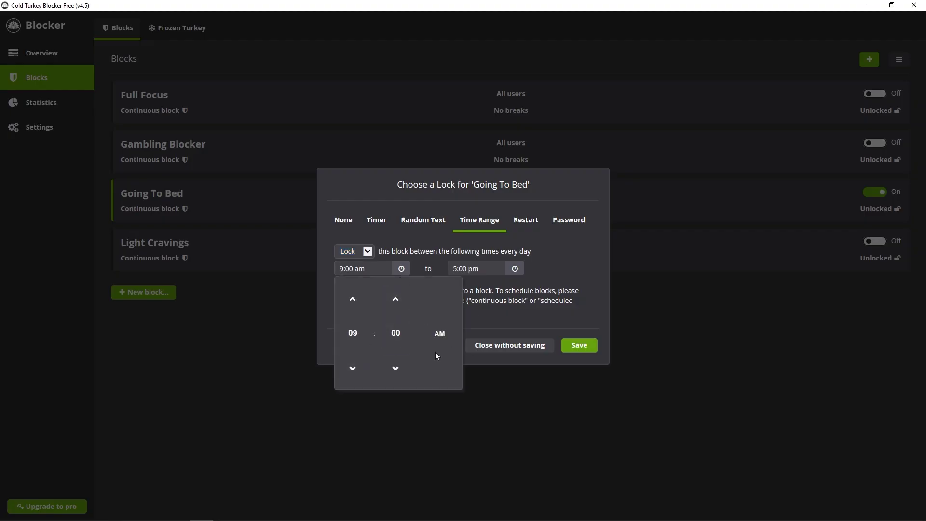
{"action": "left_click", "coordinate": [439, 340]}
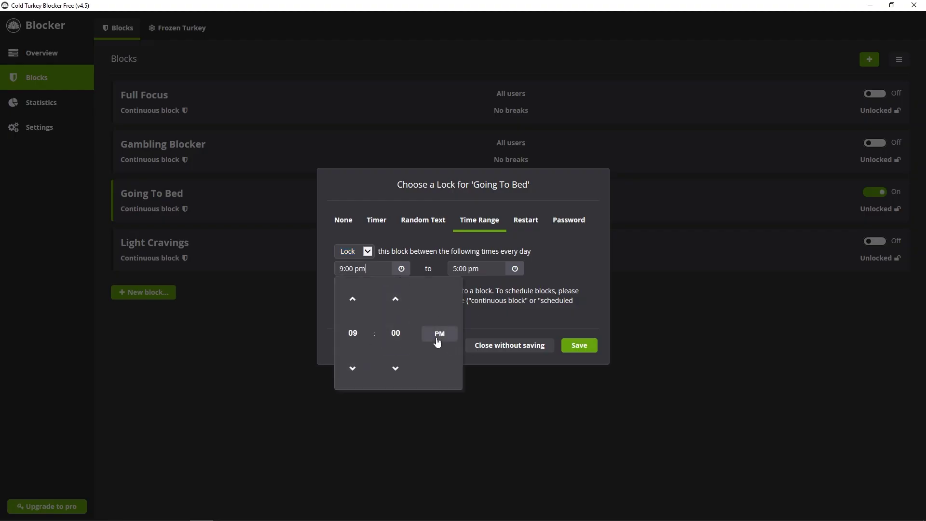
{"action": "left_click", "coordinate": [351, 300]}
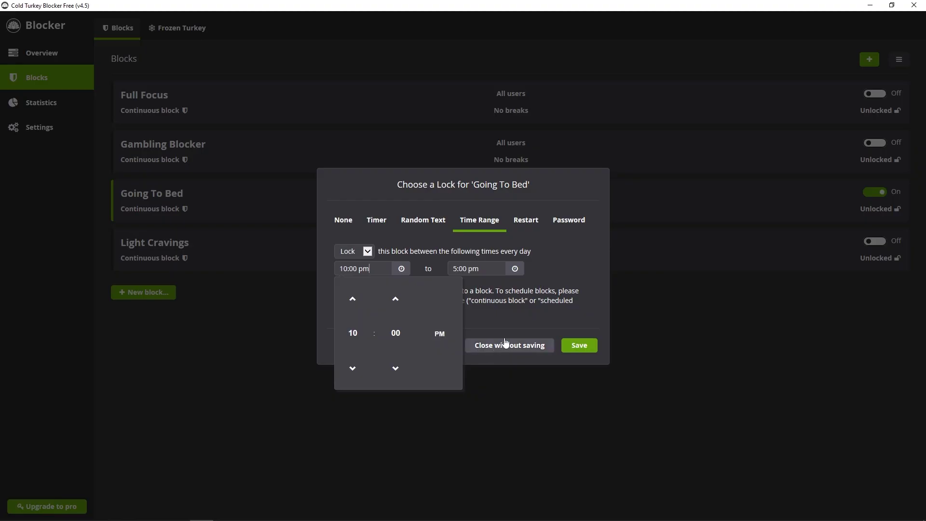
{"action": "left_click", "coordinate": [523, 316]}
{"action": "left_click", "coordinate": [515, 269]}
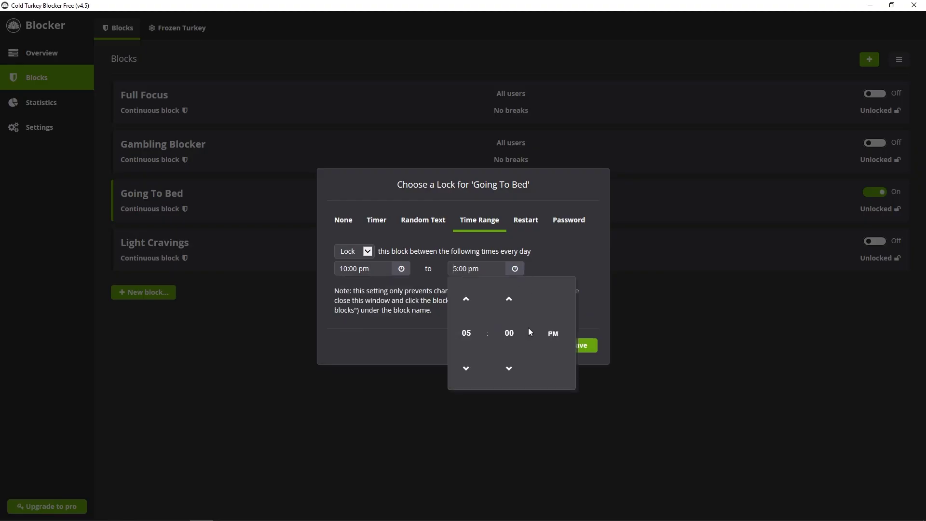
{"action": "left_click", "coordinate": [466, 299]}
{"action": "left_click", "coordinate": [466, 299]}
{"action": "left_click", "coordinate": [466, 299]}
{"action": "left_click", "coordinate": [466, 299]}
{"action": "left_click", "coordinate": [553, 334]}
{"action": "left_click", "coordinate": [571, 308]}
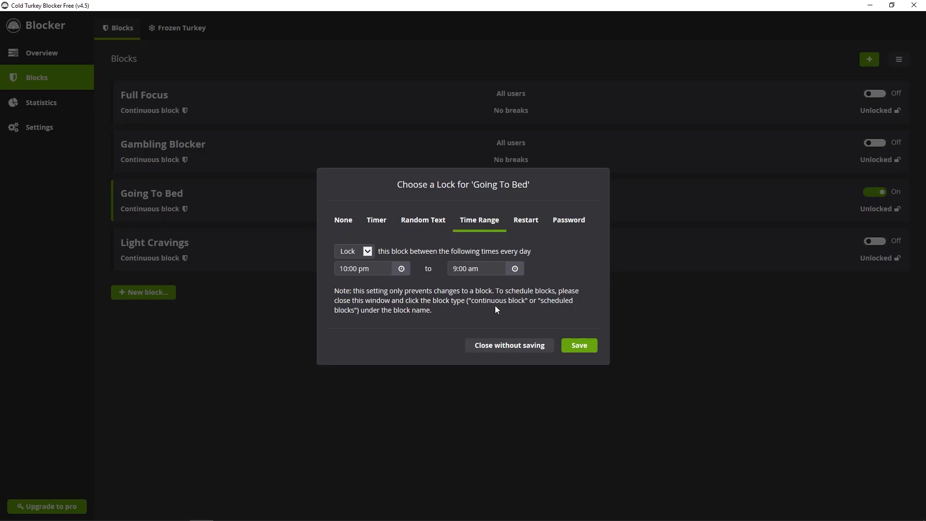
{"action": "key", "text": "Return"}
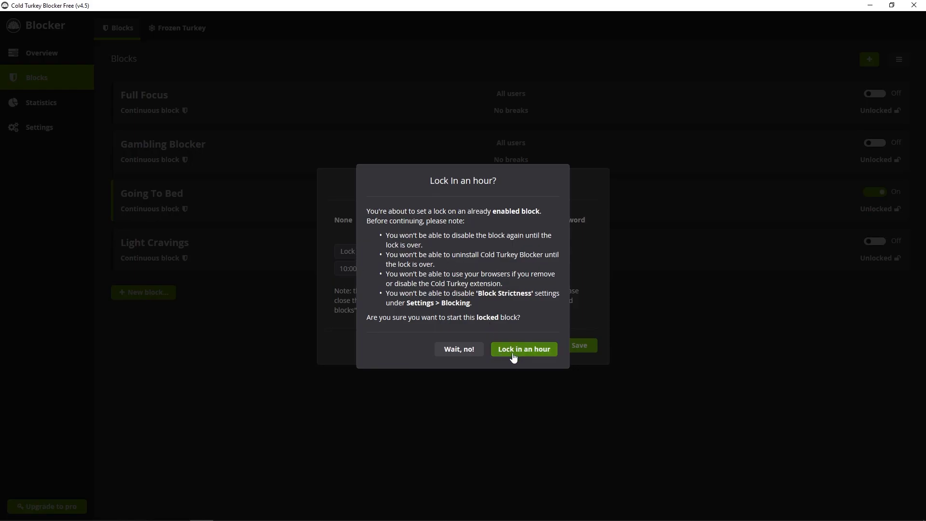
Step: Confirm the Going To Bed 10pm–9am lock so the block reads locked 'for an hour'
{"action": "left_click", "coordinate": [514, 355]}
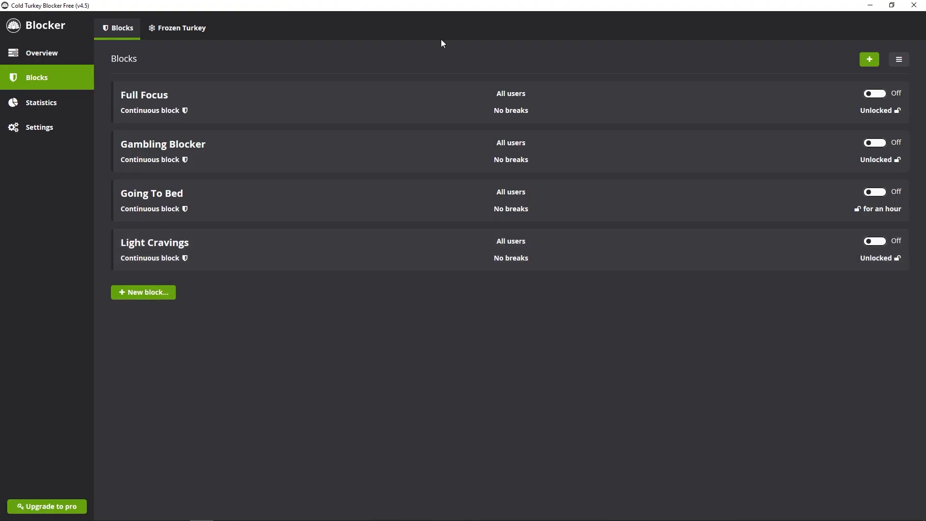
{"action": "mouse_move", "coordinate": [205, 245]}
Step: Switch the Light Cravings block on and bring up its lock dialog
{"action": "left_click", "coordinate": [876, 241]}
{"action": "left_click", "coordinate": [879, 259]}
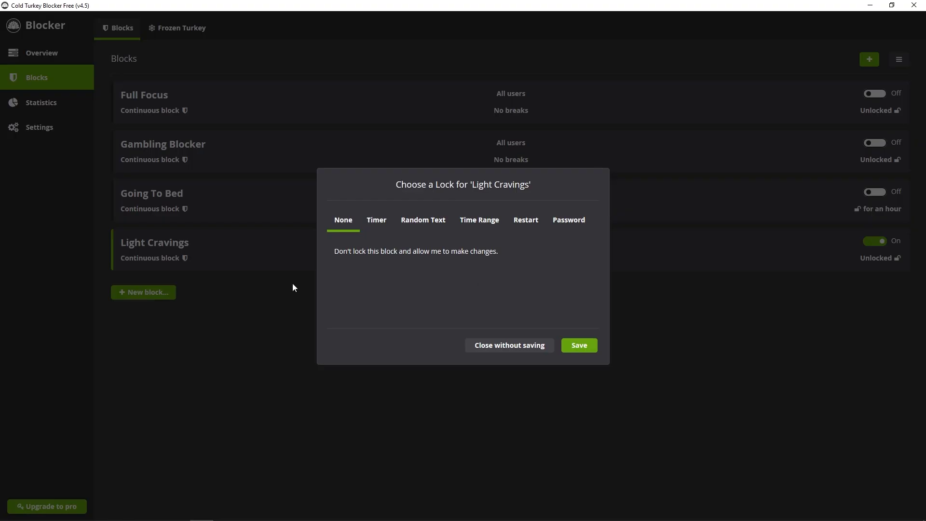
Step: Save and confirm a Random Text lock of 15 characters on Light Cravings
{"action": "left_click", "coordinate": [445, 230]}
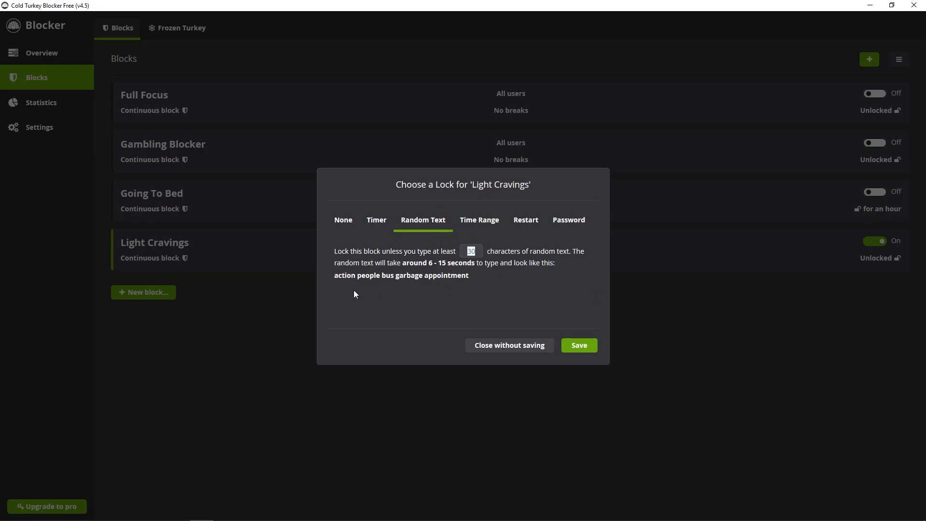
{"action": "type", "text": "15"}
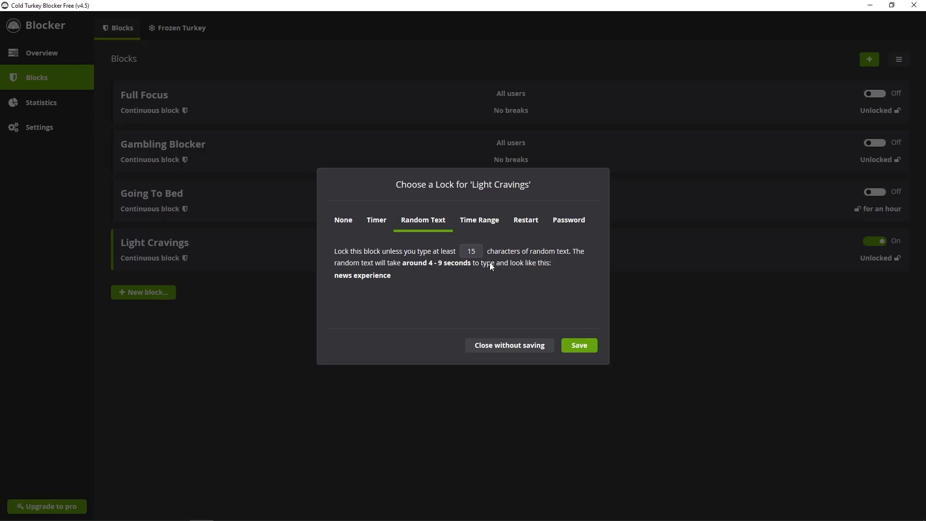
{"action": "left_click", "coordinate": [581, 345]}
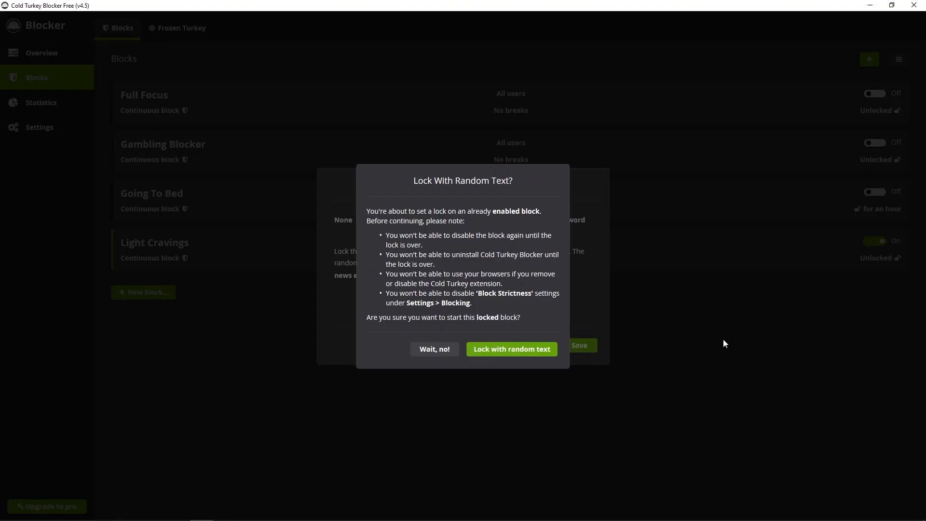
{"action": "left_click", "coordinate": [497, 351]}
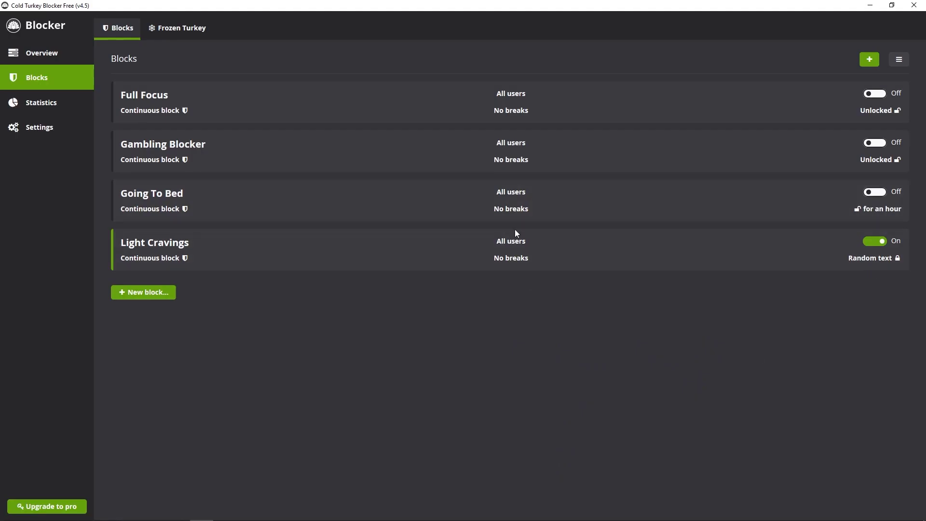
Step: Unlock Light Cravings with the random text 'gene soup application', switch it off, and reopen its lock choices
{"action": "left_click", "coordinate": [886, 243]}
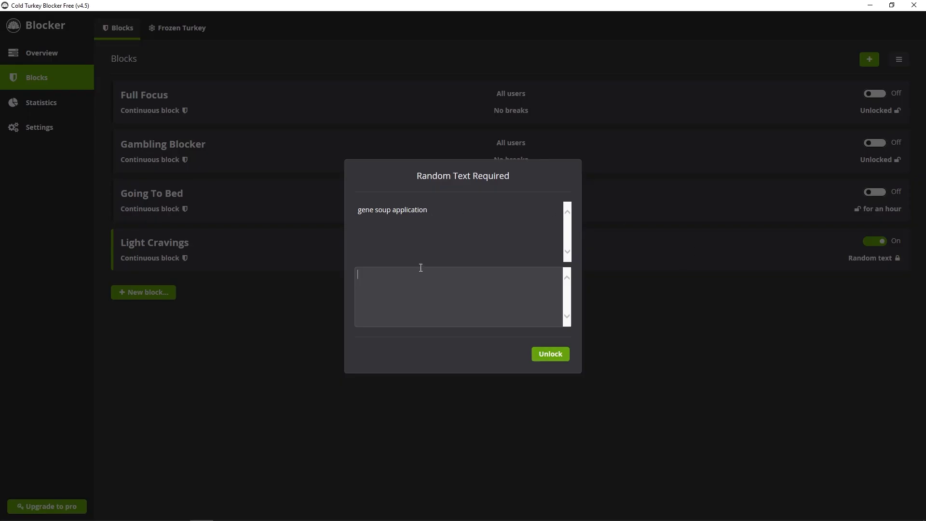
{"action": "type", "text": "gene soup application"}
{"action": "left_click", "coordinate": [549, 354]}
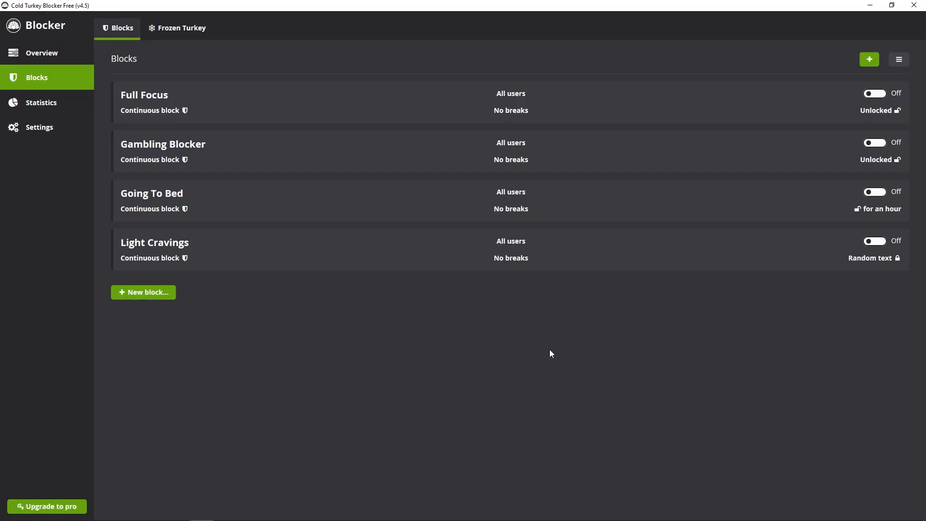
{"action": "left_click", "coordinate": [885, 256]}
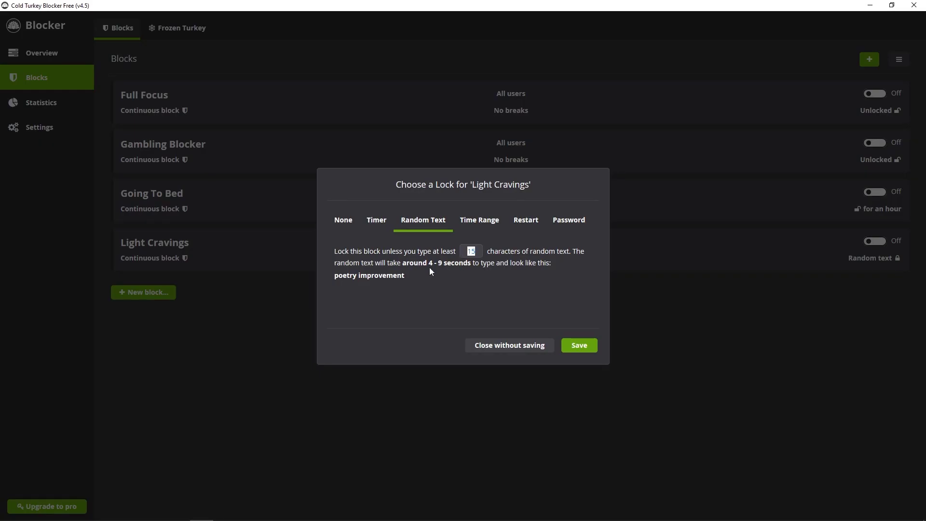
Step: Preview a 2000-character random-text requirement, scroll its sample text, then set the length back to 15
{"action": "type", "text": "2000"}
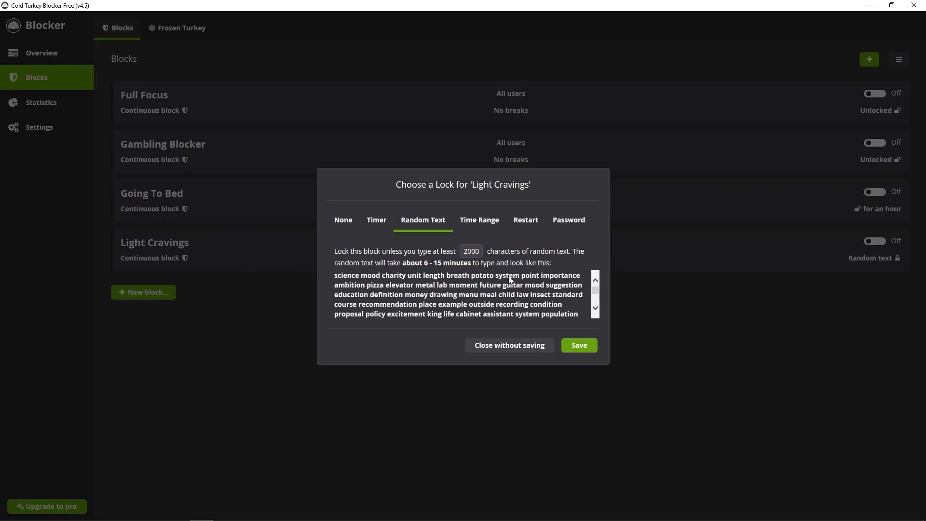
{"action": "left_click", "coordinate": [595, 308]}
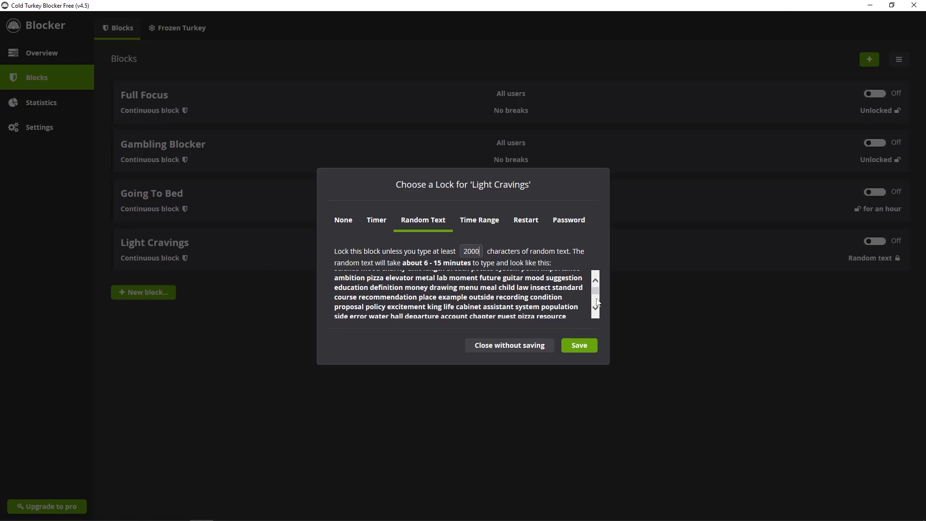
{"action": "left_click_drag", "start_coordinate": [596, 291], "coordinate": [599, 295]}
{"action": "scroll", "coordinate": [599, 294], "scroll_direction": "down", "scroll_amount": 3}
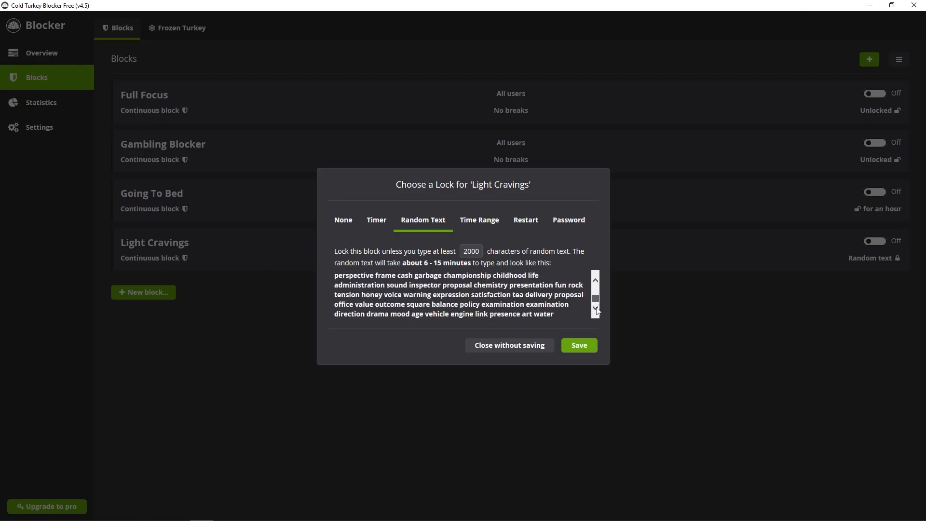
{"action": "scroll", "coordinate": [600, 294], "scroll_direction": "up", "scroll_amount": 3}
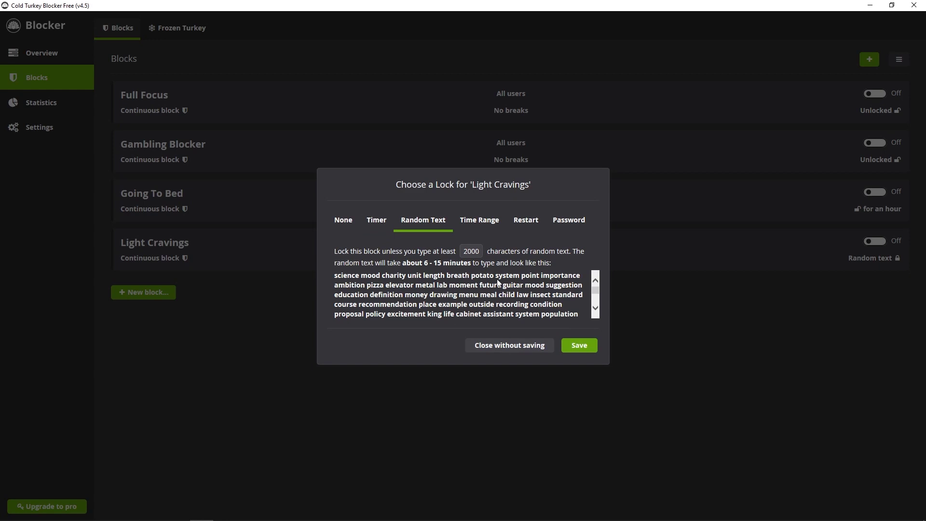
{"action": "left_click_drag", "start_coordinate": [596, 289], "coordinate": [596, 299]}
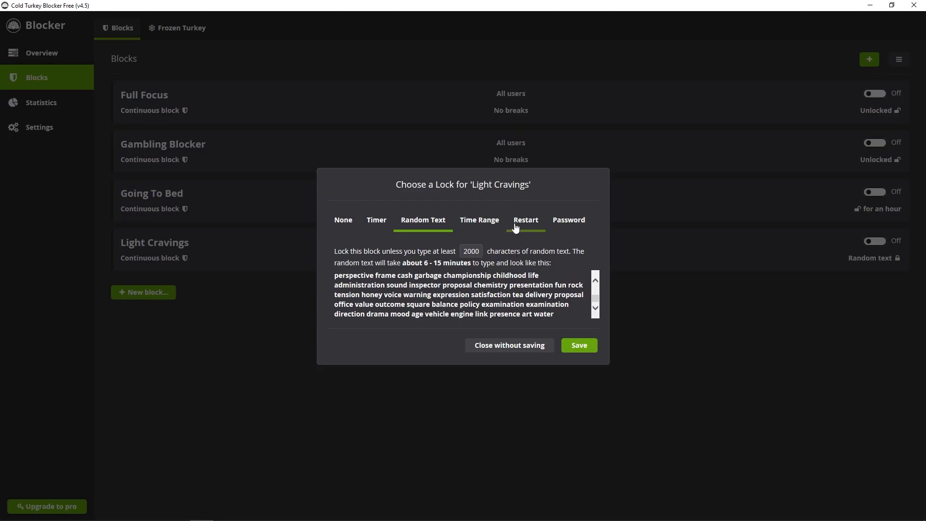
{"action": "double_click", "coordinate": [477, 252]}
{"action": "type", "text": "15"}
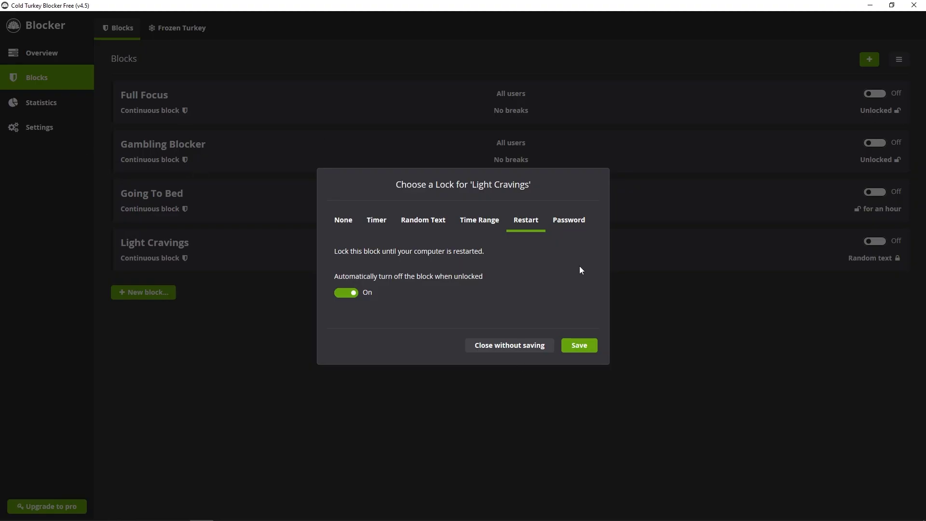
{"action": "left_click", "coordinate": [423, 219]}
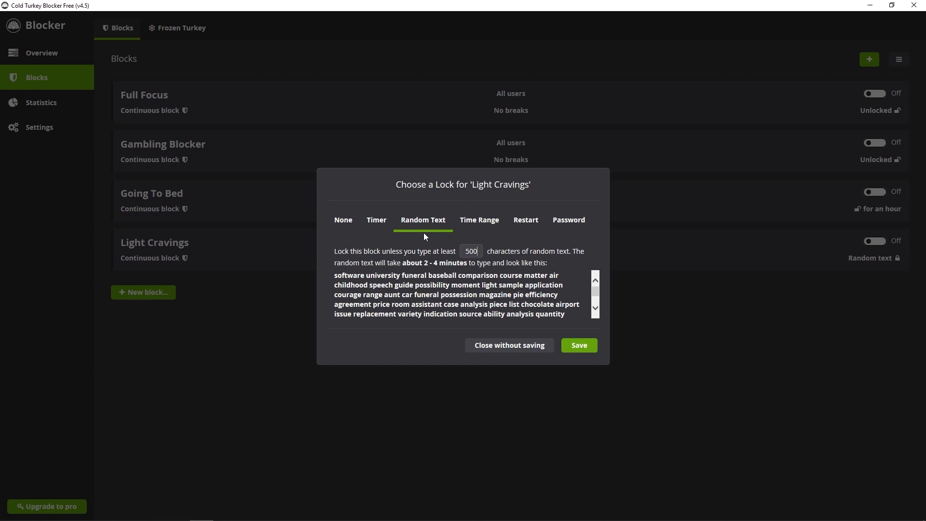
{"action": "left_click", "coordinate": [525, 227]}
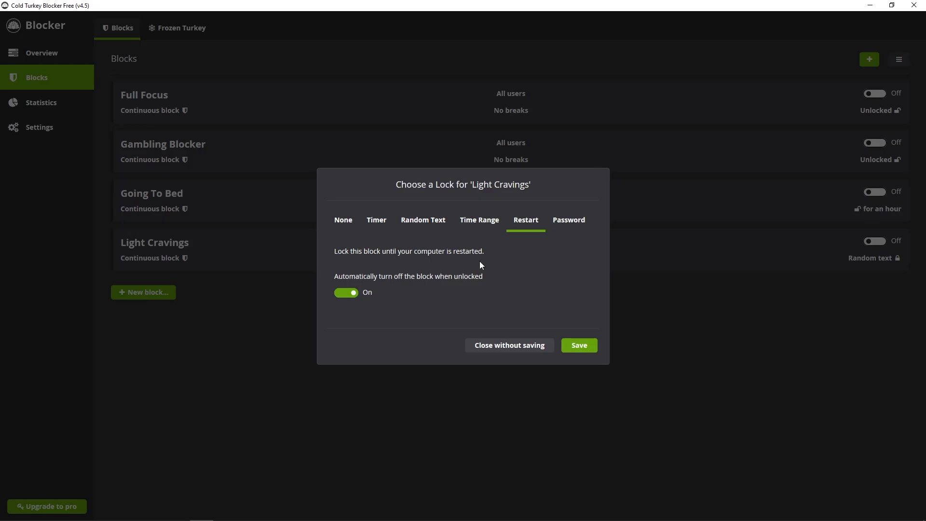
Step: Check the Timer and Password lock options, dismiss the upgrade notice, and scroll to Companion Workbook
{"action": "left_click", "coordinate": [373, 223]}
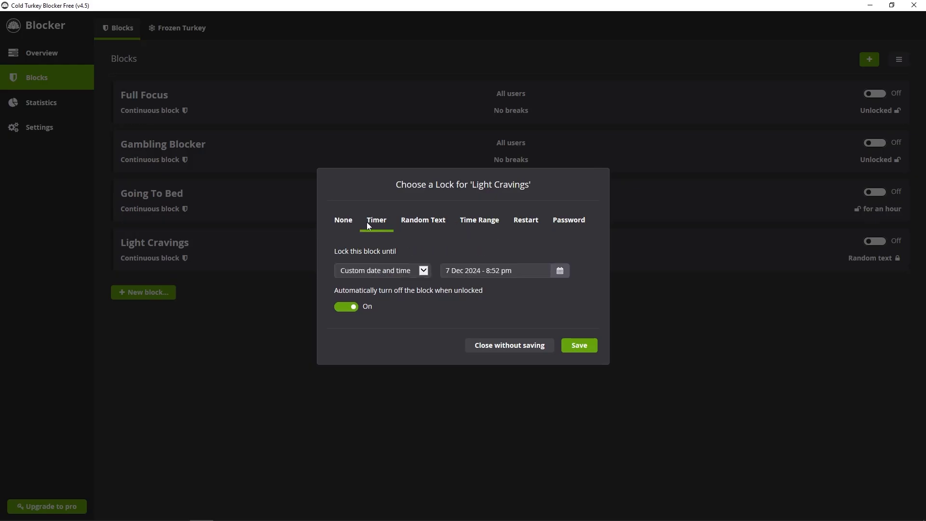
{"action": "left_click", "coordinate": [560, 221]}
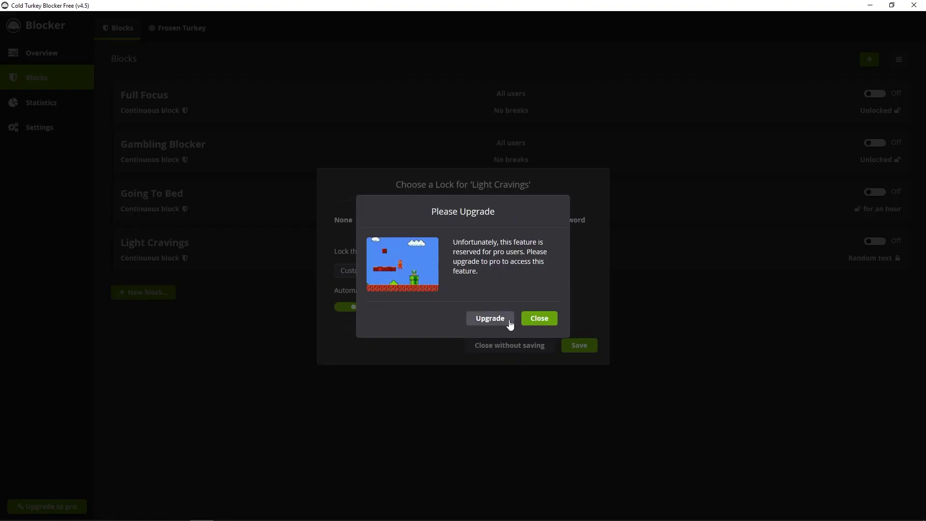
{"action": "left_click", "coordinate": [531, 323]}
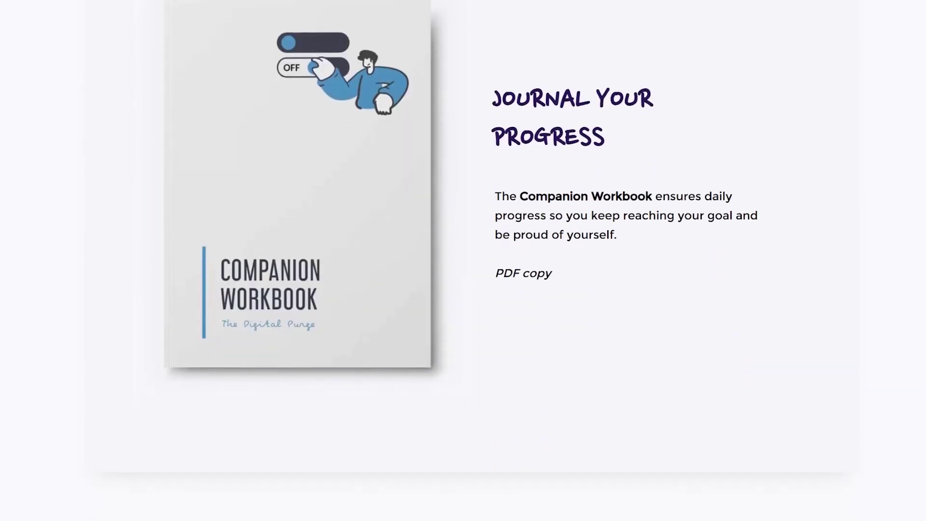
{"action": "scroll", "coordinate": [463, 290], "scroll_direction": "up", "scroll_amount": 1}
{"action": "scroll", "coordinate": [463, 289], "scroll_direction": "down", "scroll_amount": 10}
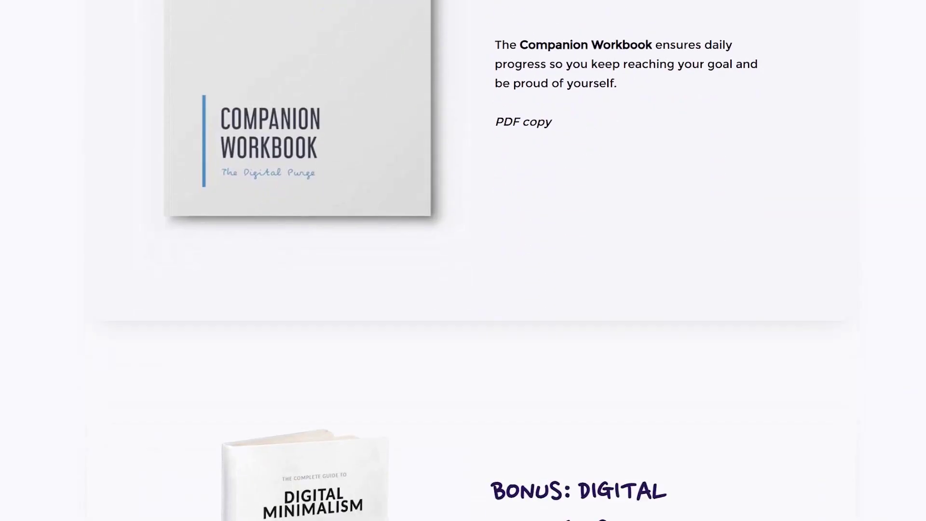